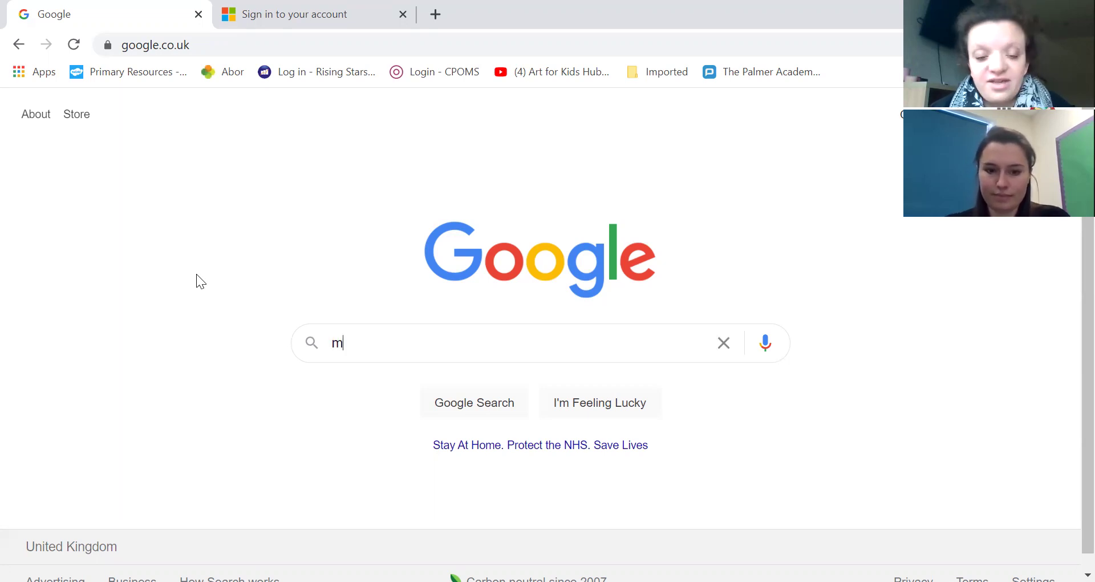
# - Search Google for "microsoft teams login", open the Microsoft Teams log-in page and switch to the account sign-in page
pyautogui.write('mic')
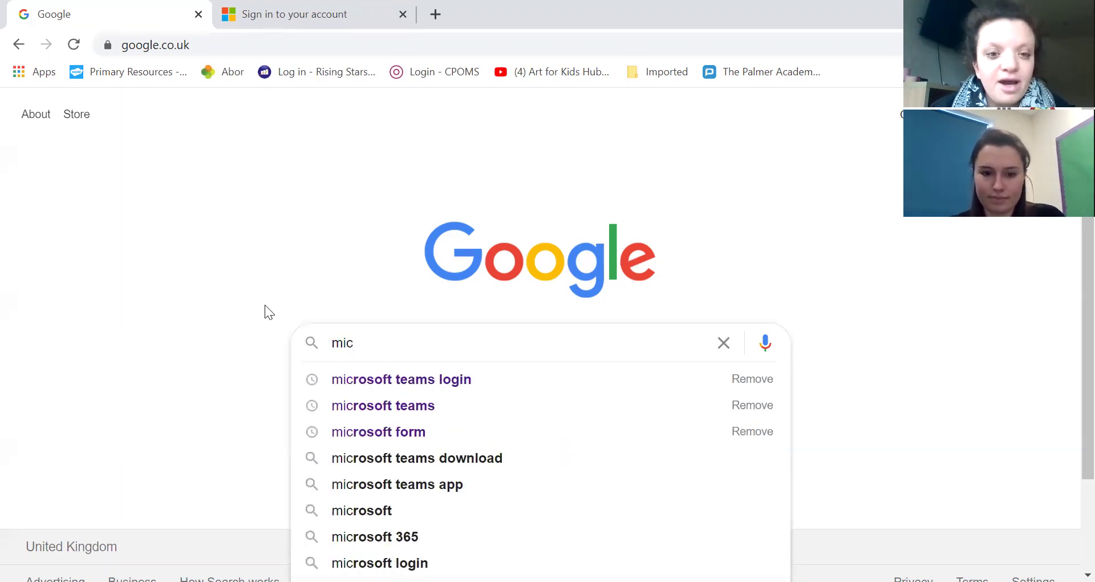
pyautogui.click(443, 380)
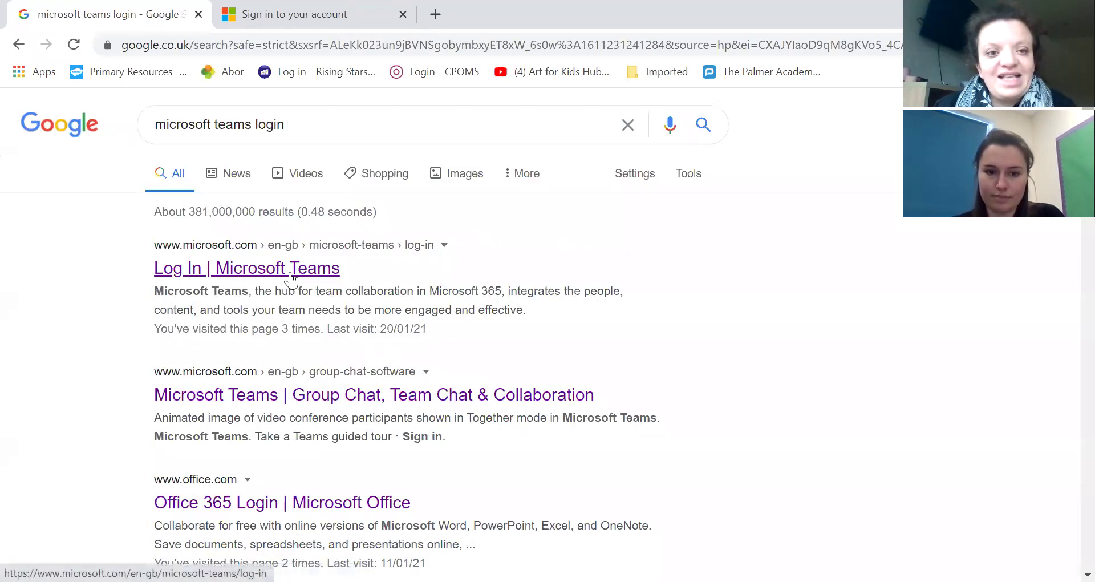
pyautogui.click(265, 270)
pyautogui.scroll(-2, 456, 271)
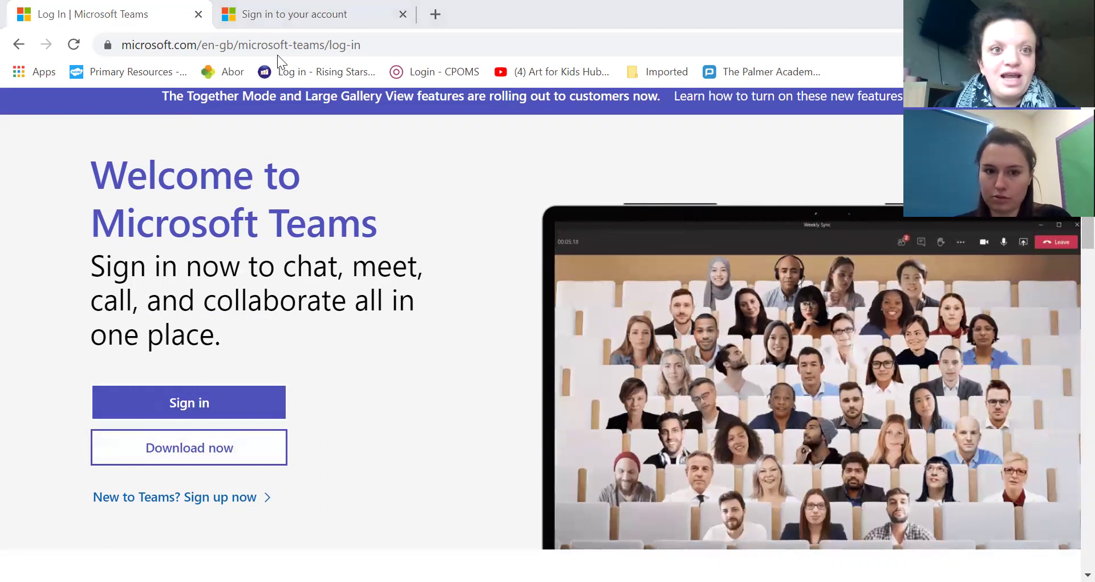
pyautogui.click(283, 15)
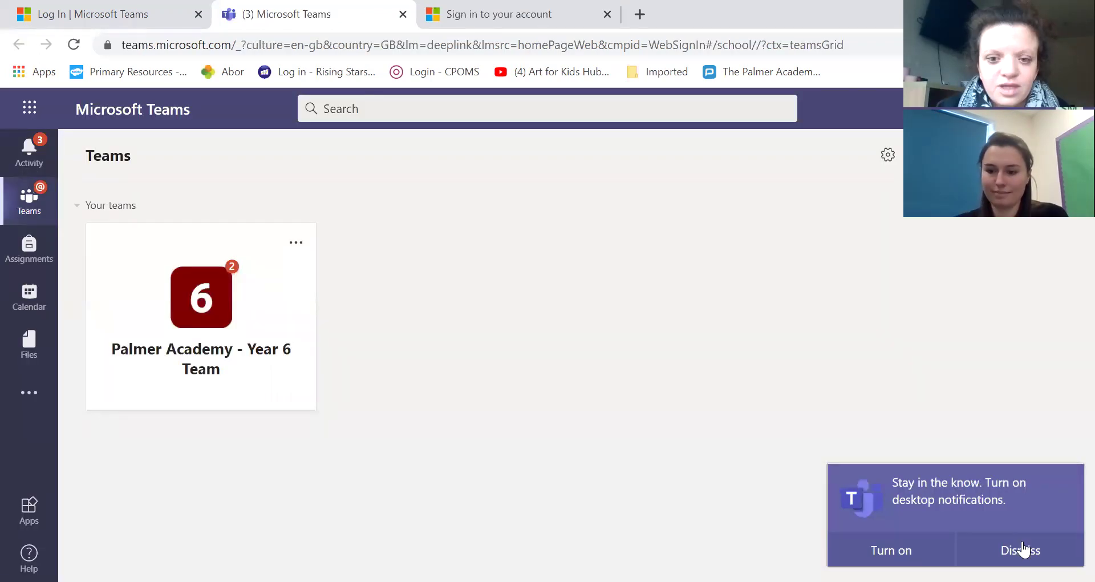
# - Dismiss the desktop notifications offer and open the Palmer Academy - Year 6 Team
pyautogui.click(1021, 549)
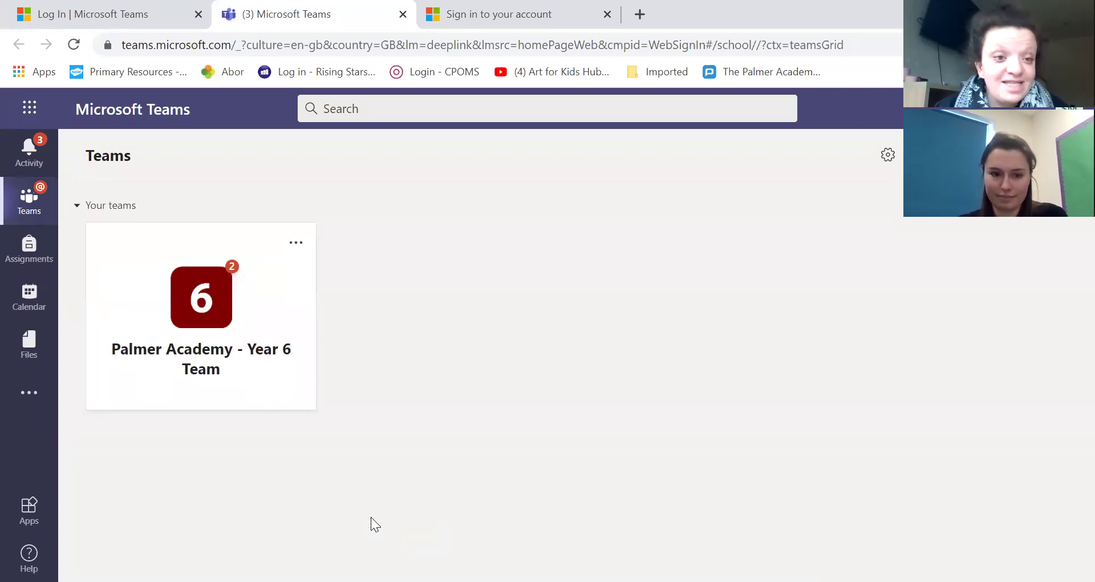
pyautogui.click(217, 358)
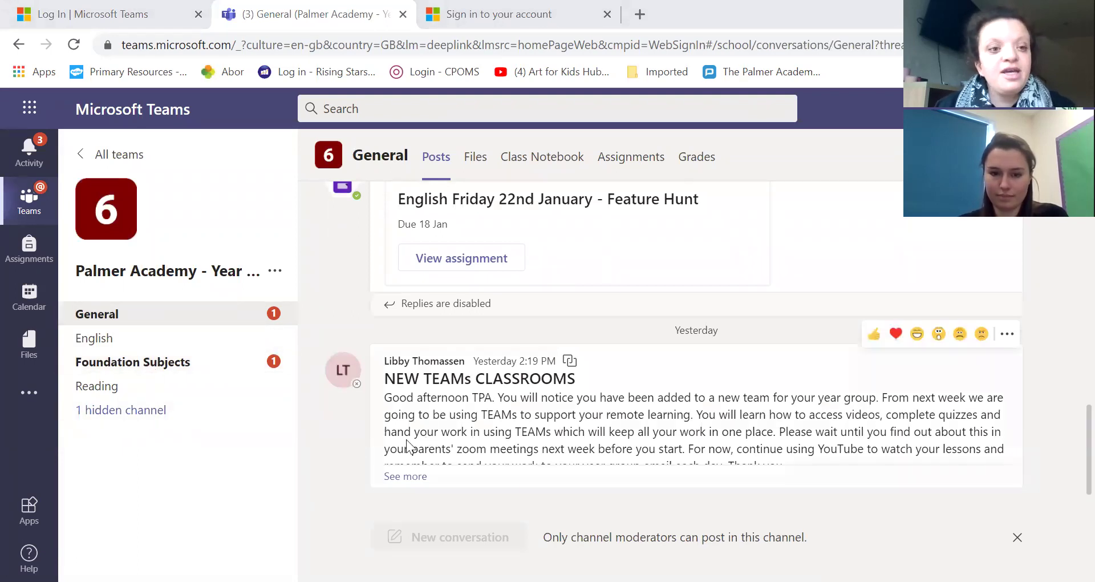
# - Look through the team's English, Foundation Subjects and Reading channels and open the hidden Maths channel
pyautogui.click(180, 342)
pyautogui.click(172, 364)
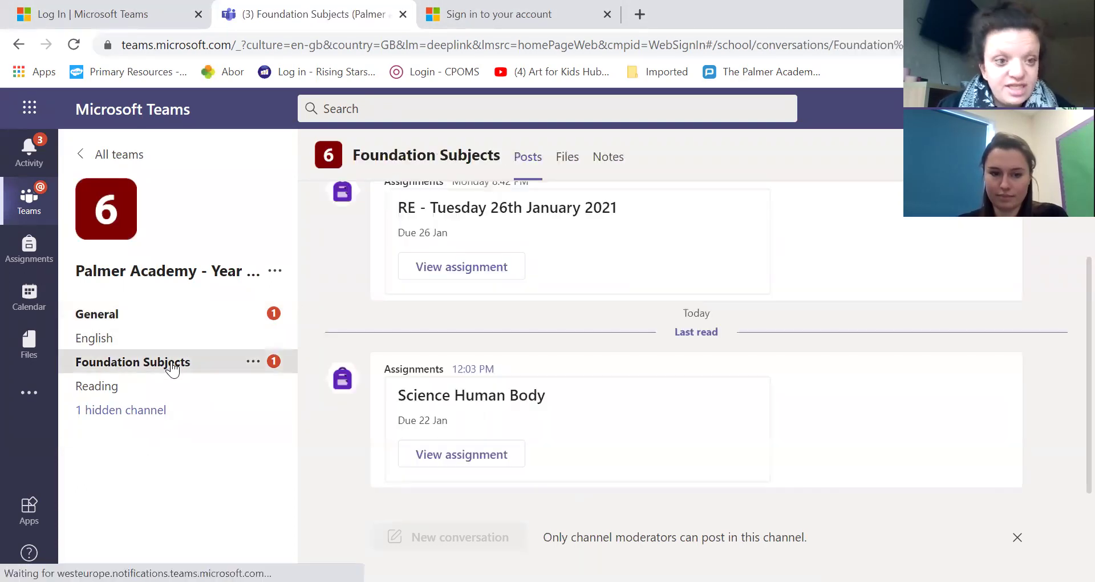
pyautogui.click(161, 391)
pyautogui.click(205, 416)
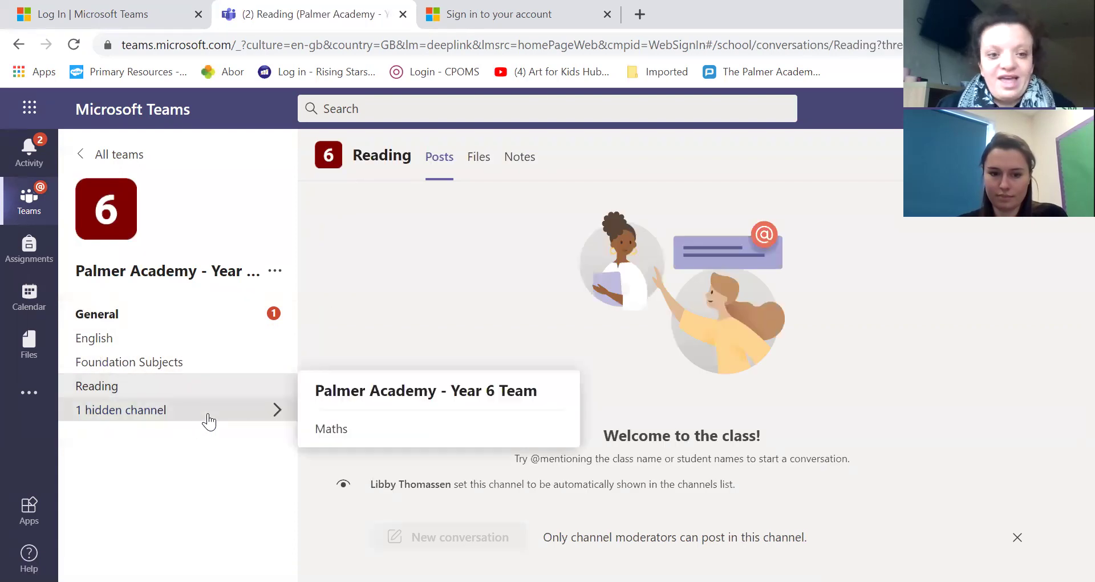
pyautogui.click(346, 430)
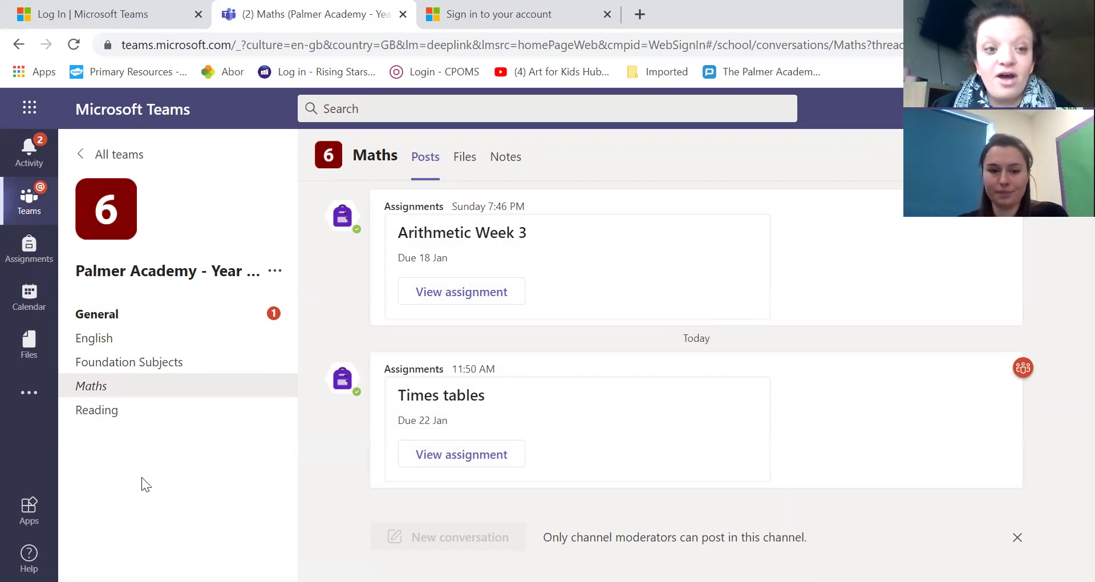
# - Browse the Maths channel's files to Tuesday Resources in the Week 4 folder and return to the channel's posts
pyautogui.click(471, 155)
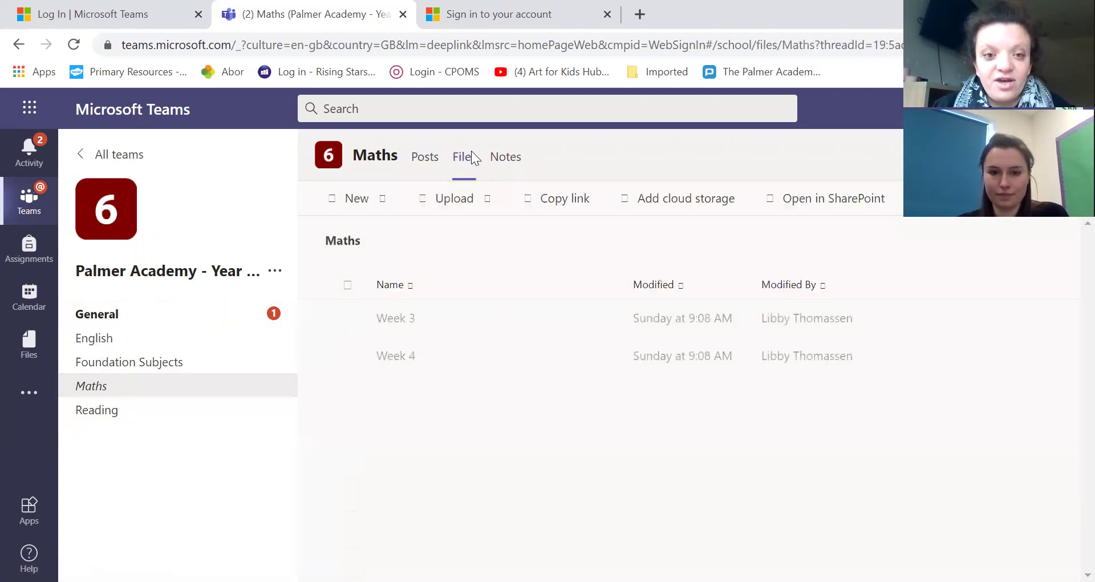
pyautogui.click(403, 364)
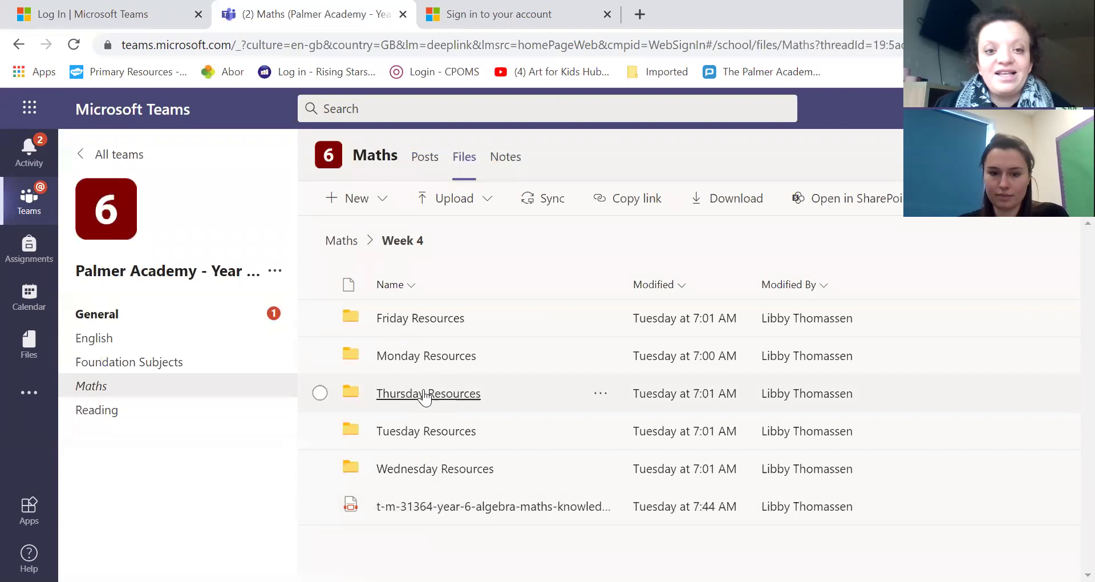
pyautogui.click(418, 430)
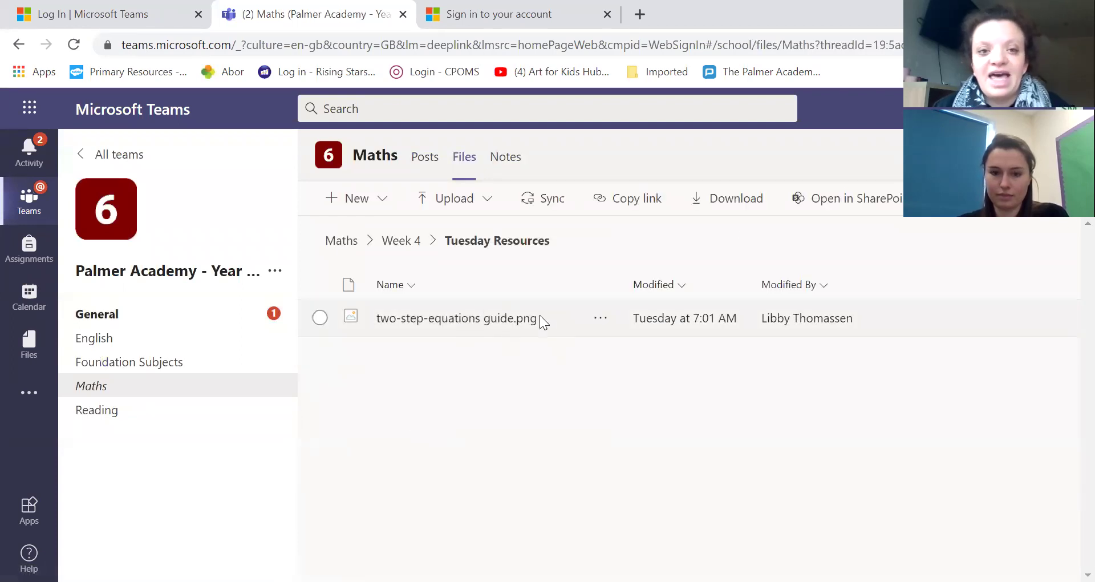
pyautogui.click(404, 242)
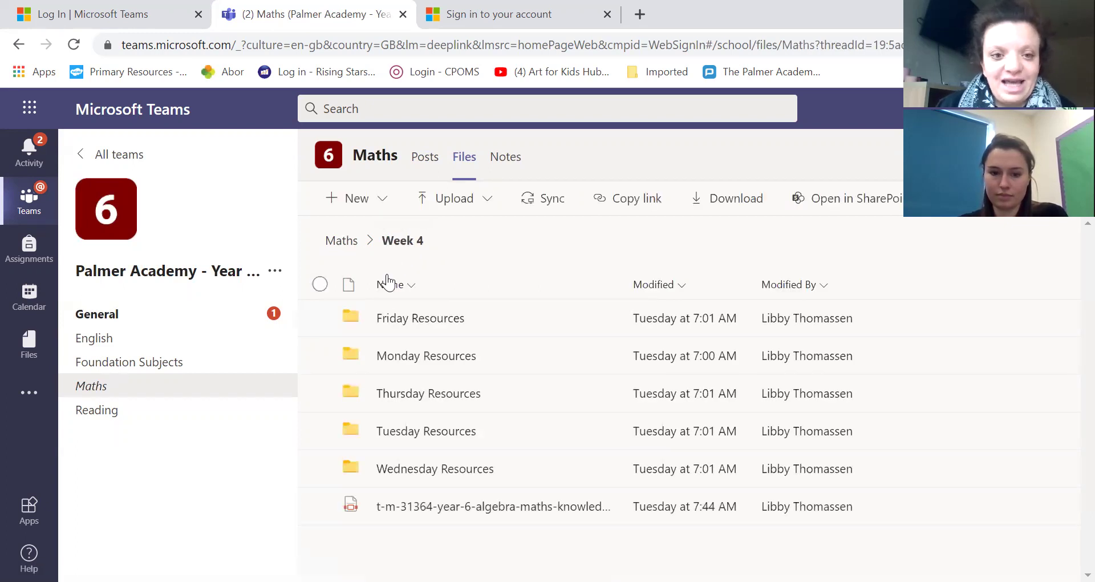
pyautogui.click(189, 392)
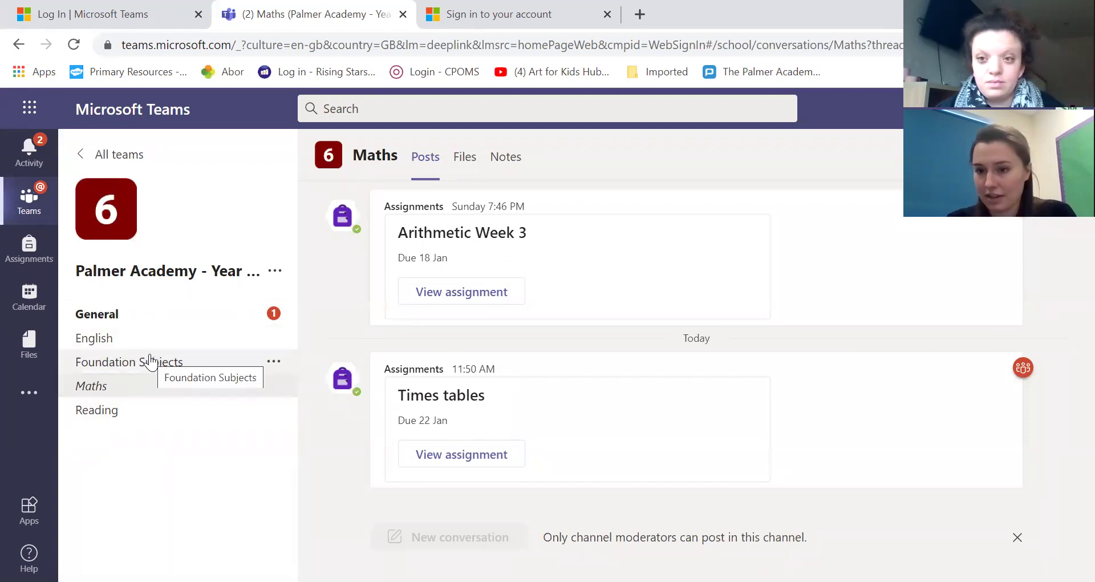
# - Open the Times tables assignment from the General channel's assignments and launch its attached quiz form
pyautogui.click(152, 314)
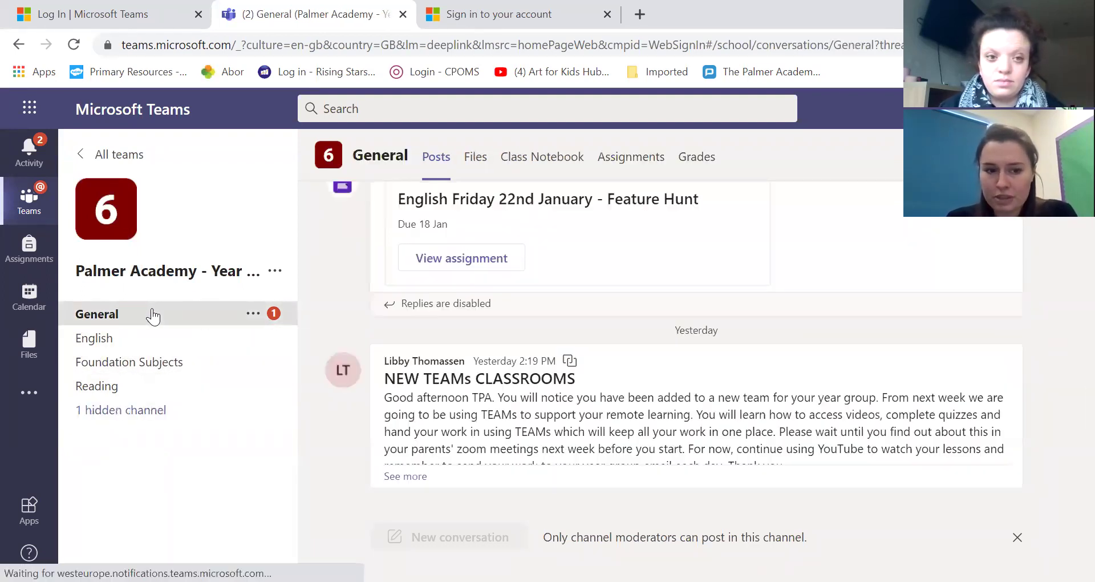
pyautogui.click(634, 155)
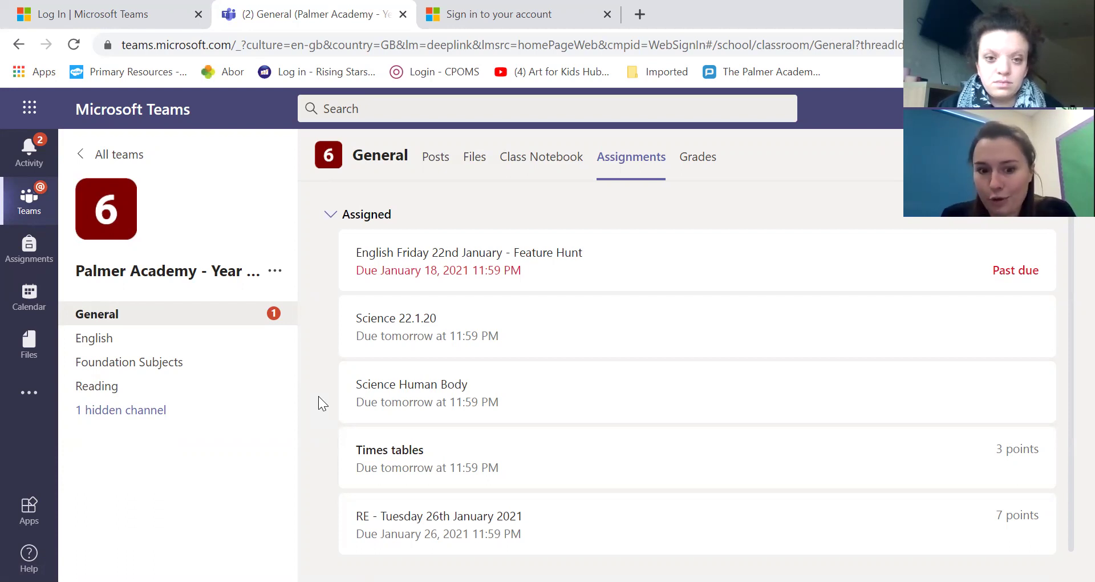
pyautogui.click(437, 459)
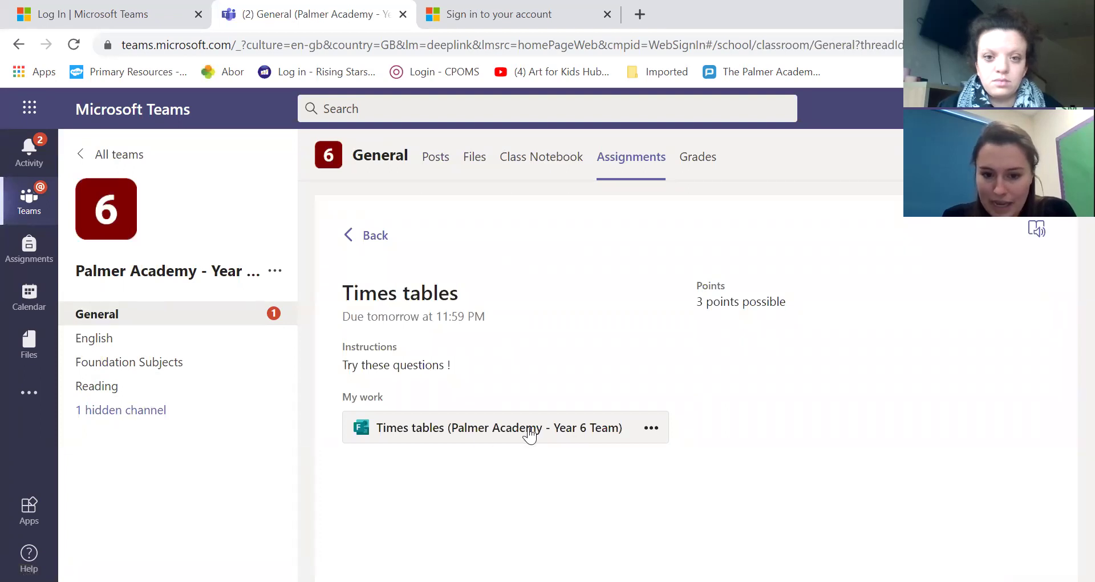
pyautogui.click(479, 427)
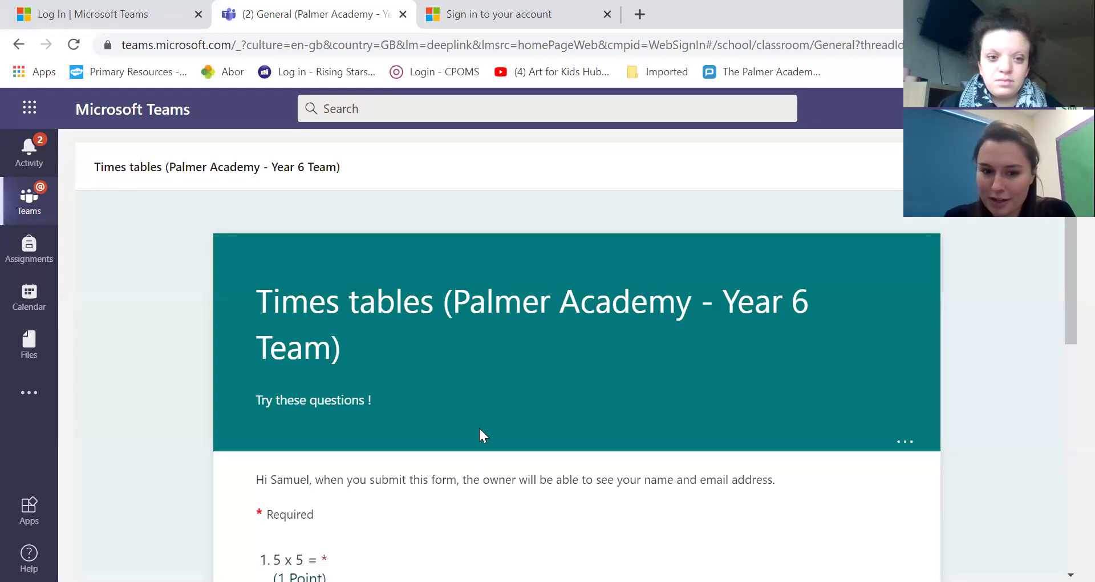
# - Answer the quiz with 25 for 5 x 5, 12 for 3 x 4 and 36 for 4 x 9, and submit it
pyautogui.scroll(-5, 117, 450)
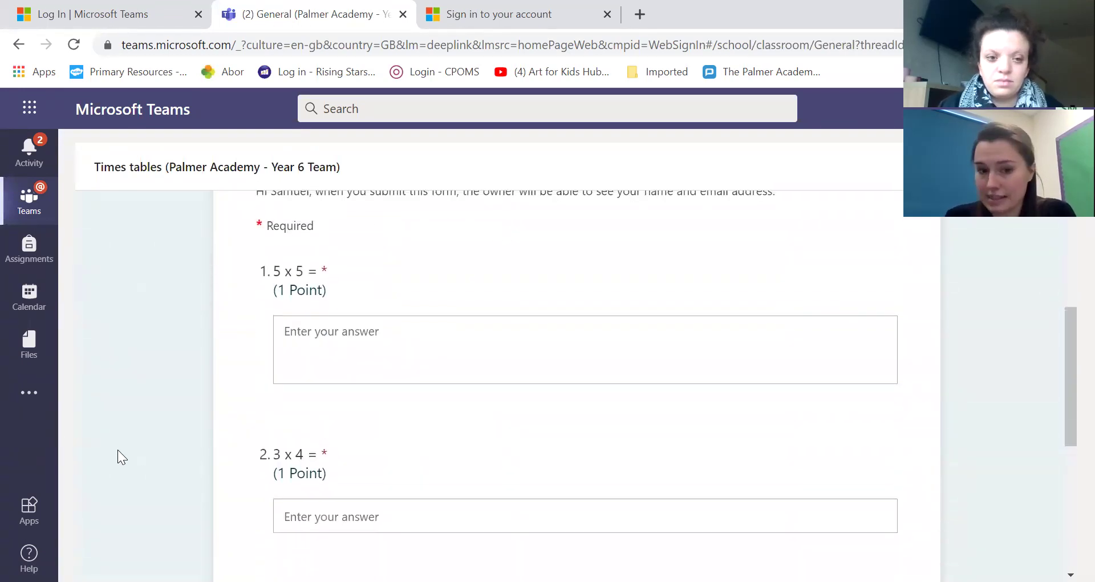
pyautogui.scroll(-1, 211, 364)
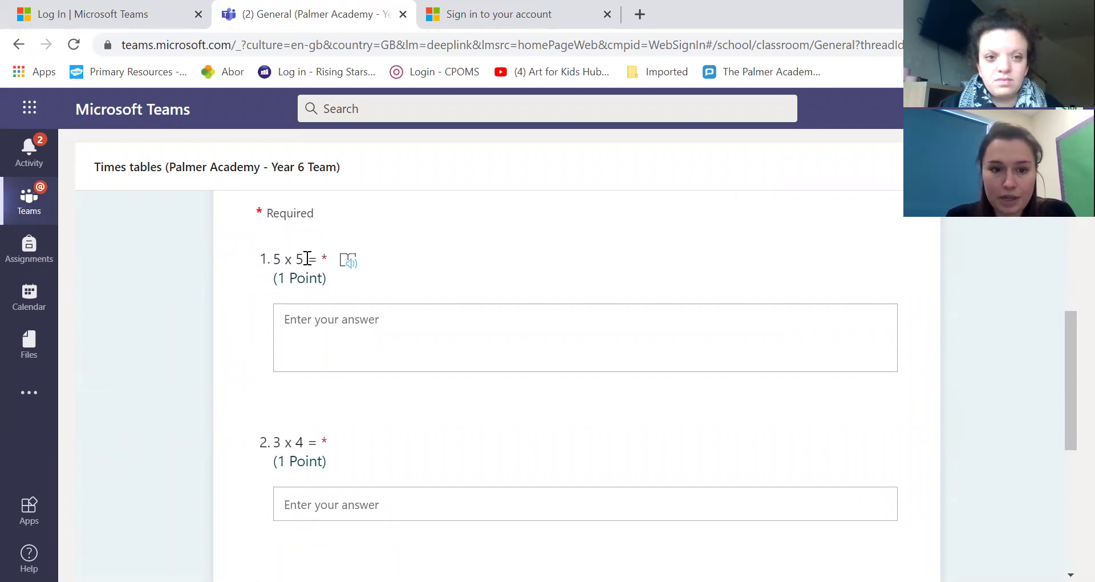
pyautogui.click(341, 335)
pyautogui.write('25')
pyautogui.scroll(-2, 219, 352)
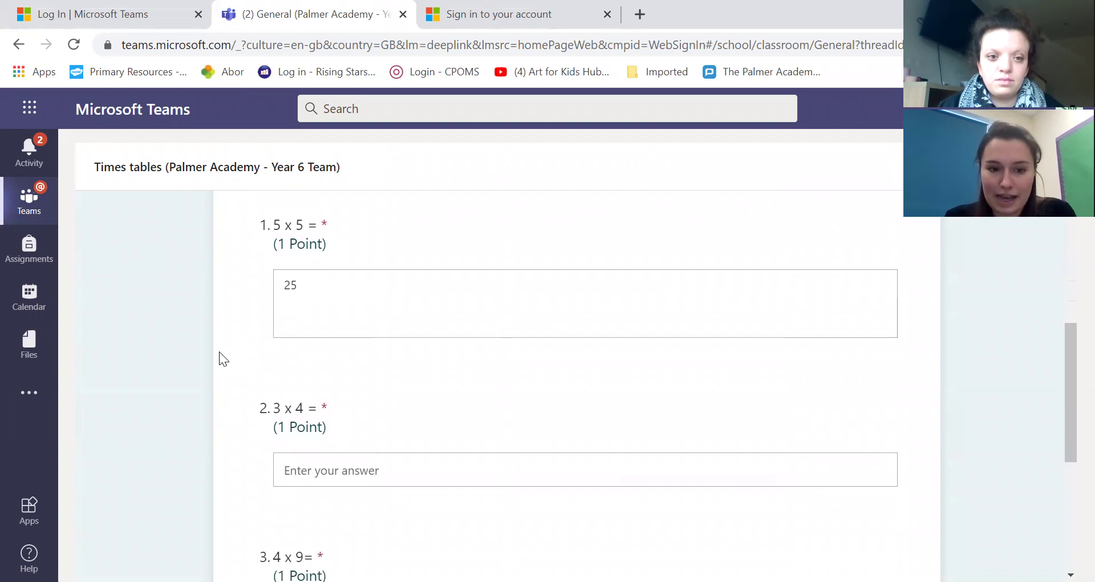
pyautogui.click(368, 385)
pyautogui.write('12')
pyautogui.click(222, 414)
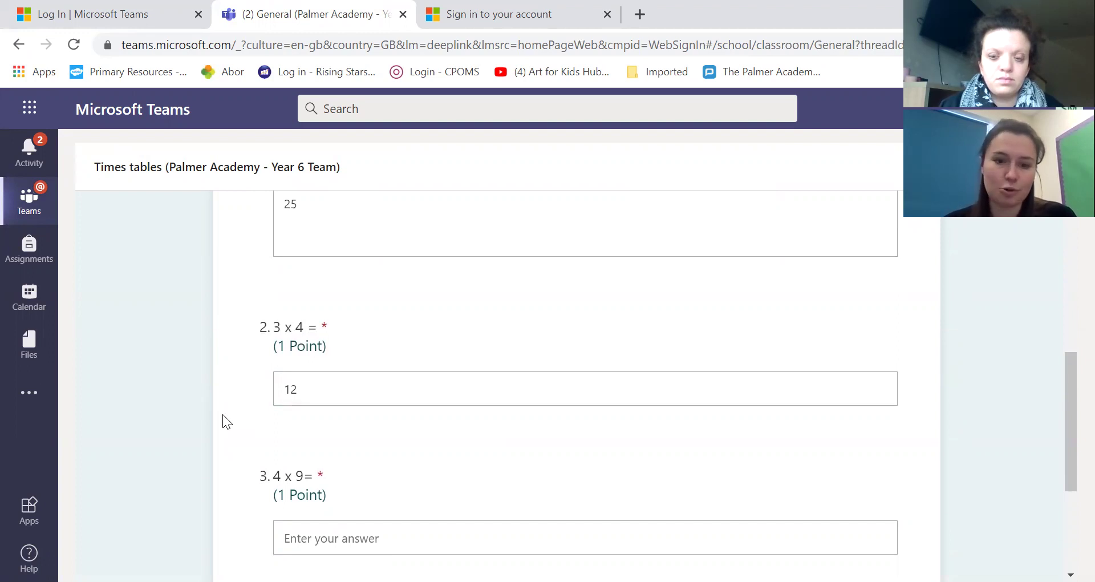
pyautogui.scroll(-1, 222, 414)
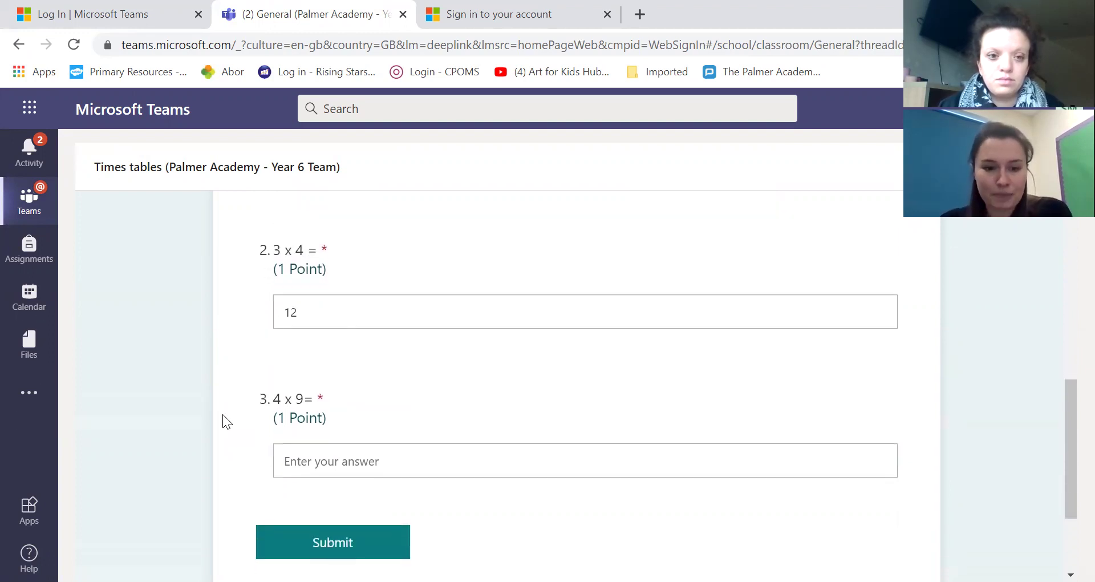
pyautogui.click(361, 461)
pyautogui.write('36')
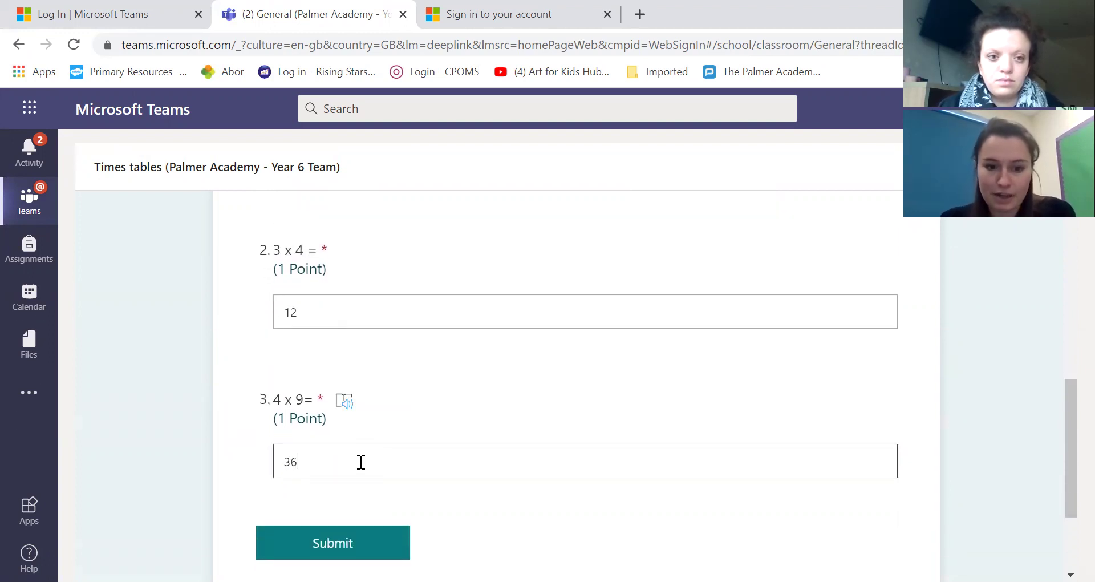
pyautogui.click(228, 467)
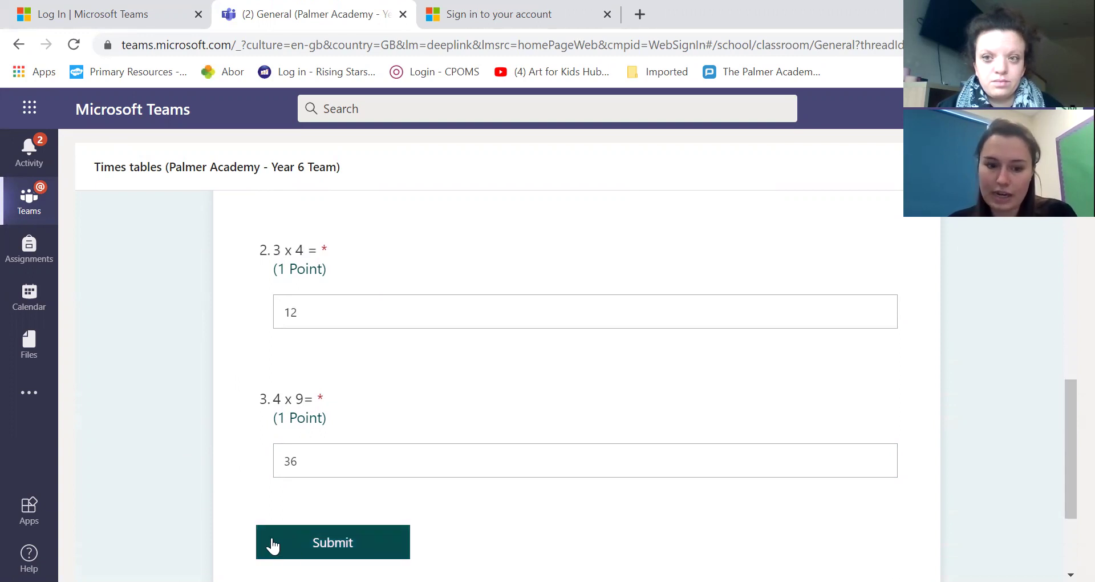
pyautogui.click(325, 546)
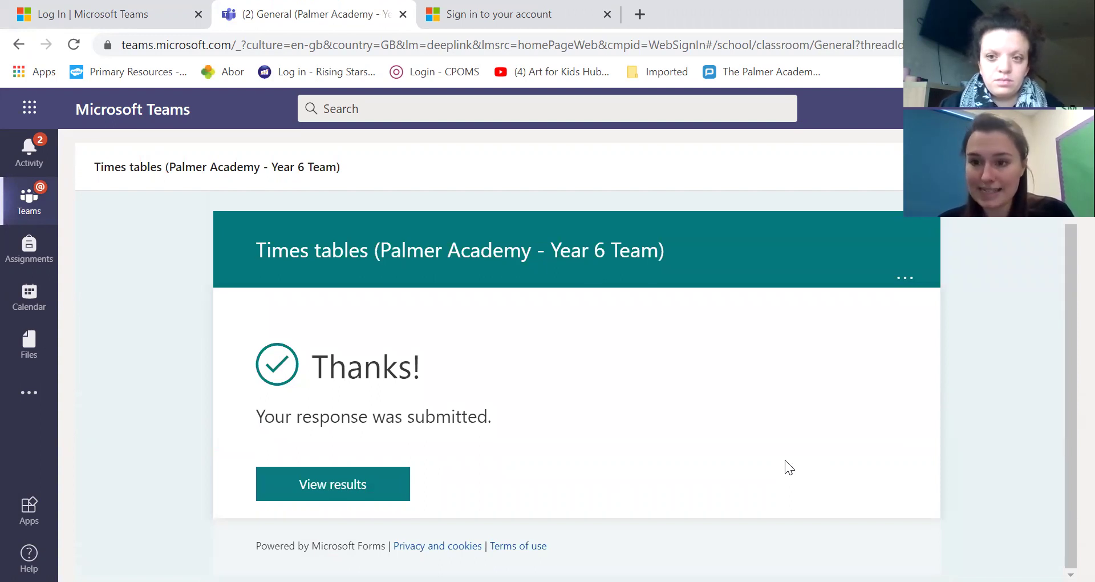
# - View the Times tables quiz results and review the total points and the marking of each of the three answers
pyautogui.click(358, 486)
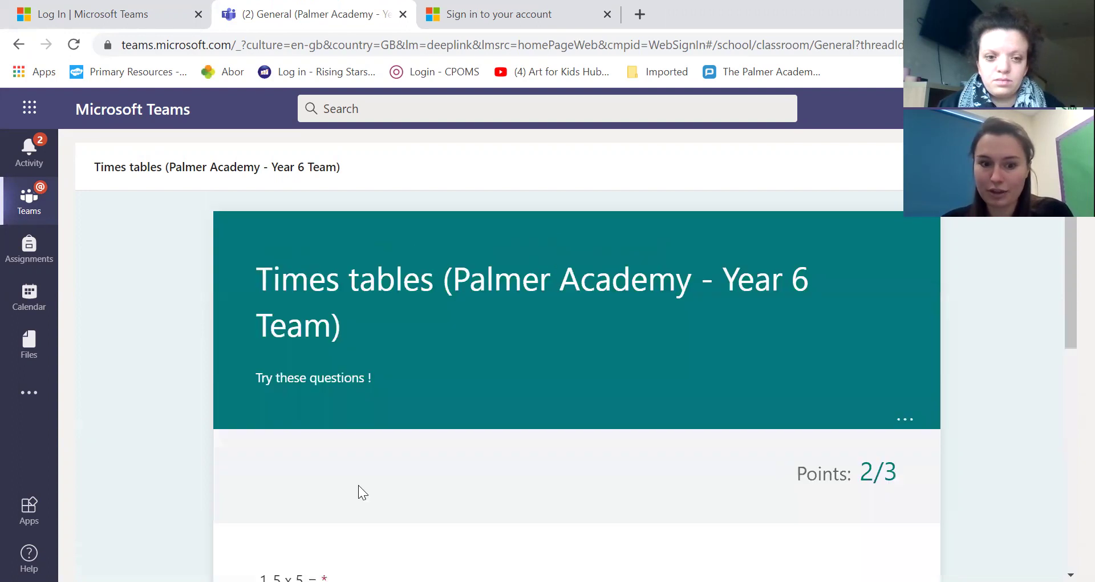
pyautogui.scroll(-3, 187, 430)
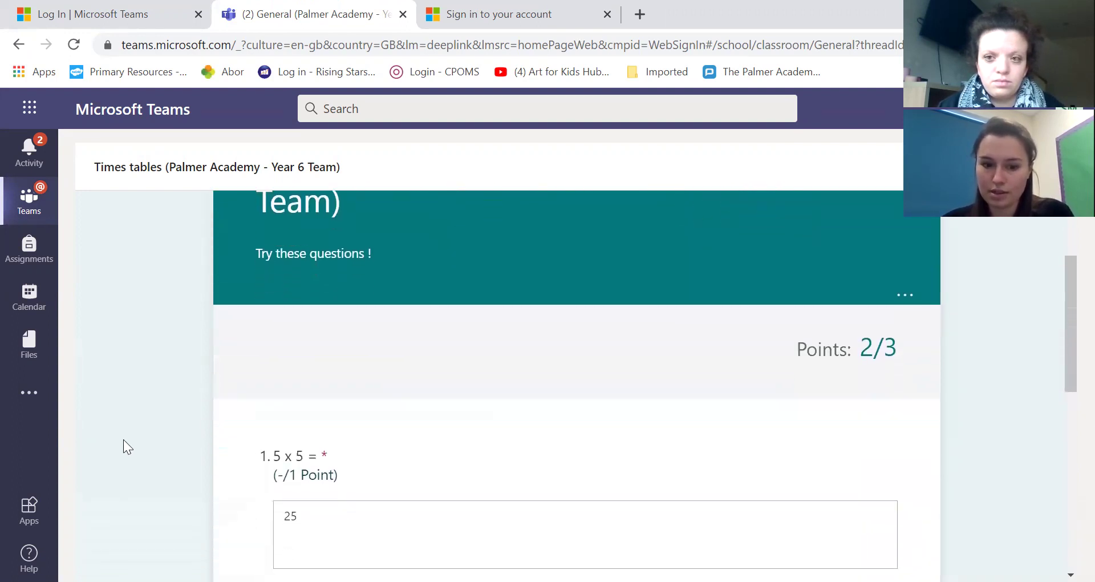
pyautogui.scroll(-2, 124, 440)
pyautogui.scroll(-3, 124, 441)
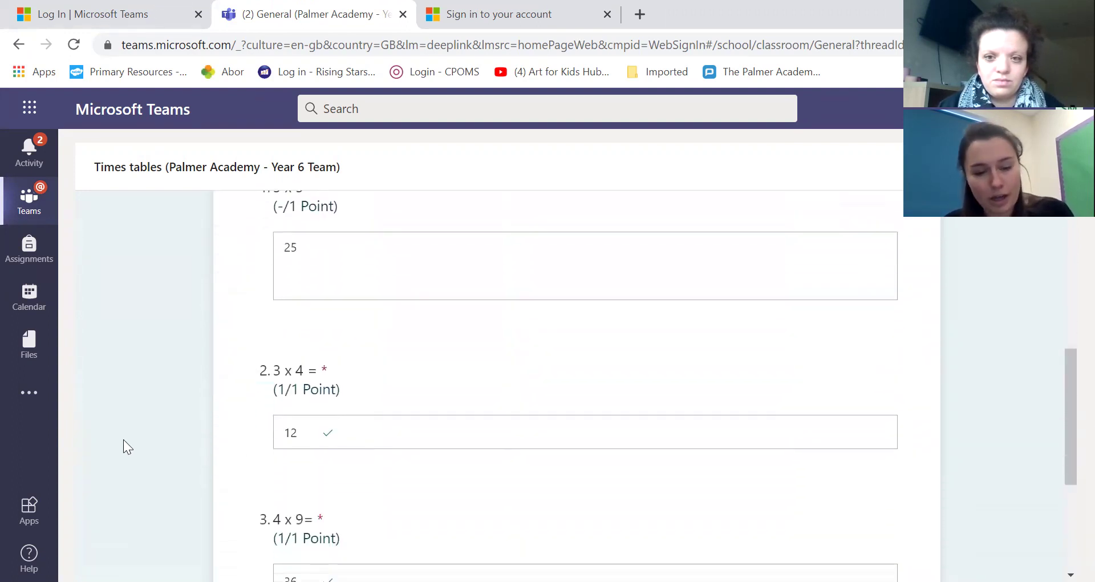
pyautogui.scroll(-2, 124, 441)
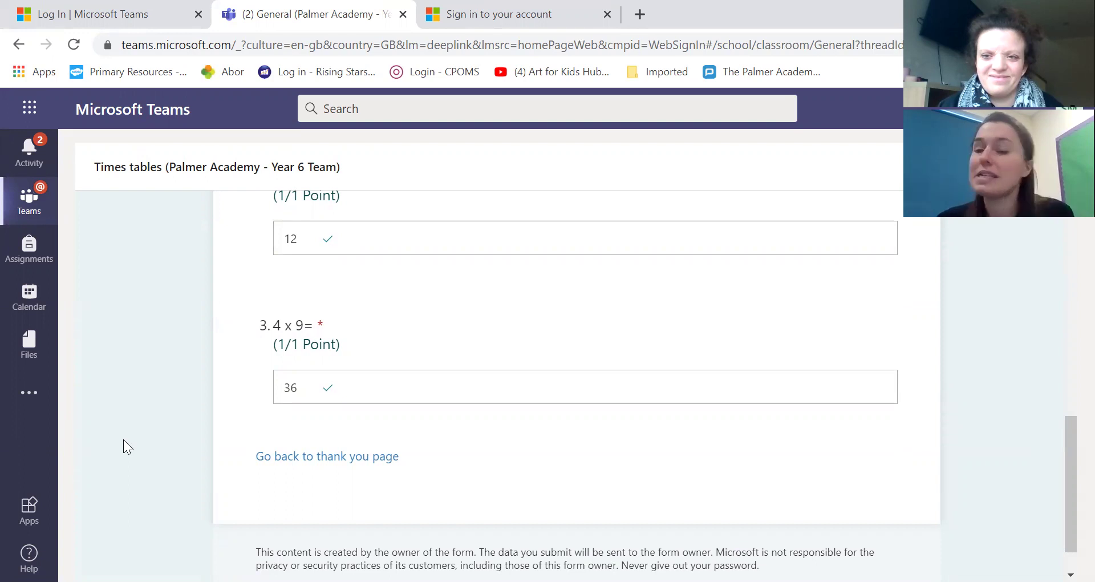
pyautogui.scroll(7, 124, 440)
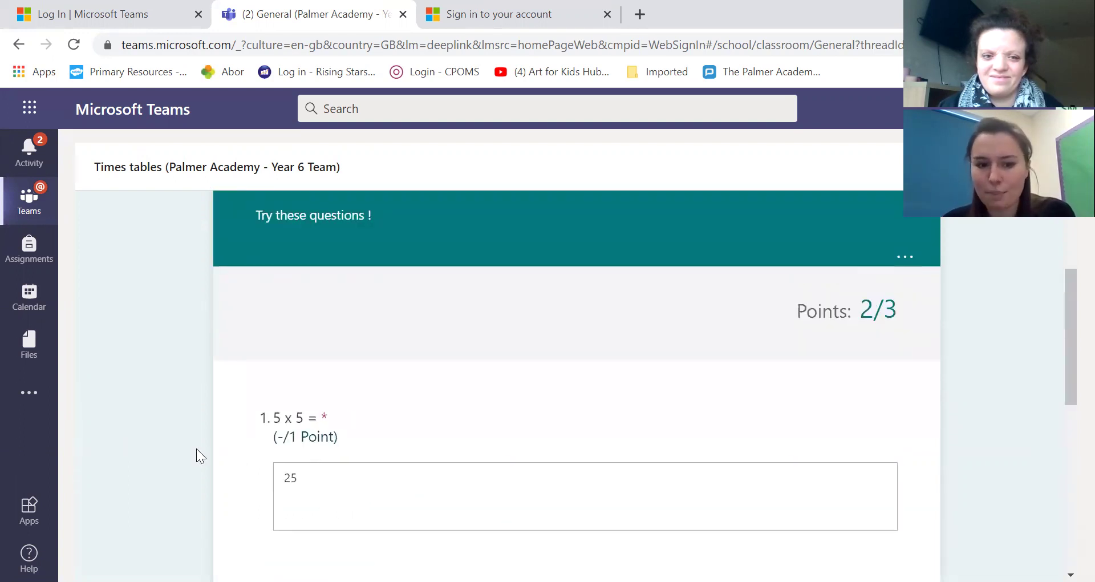
pyautogui.scroll(-2, 196, 448)
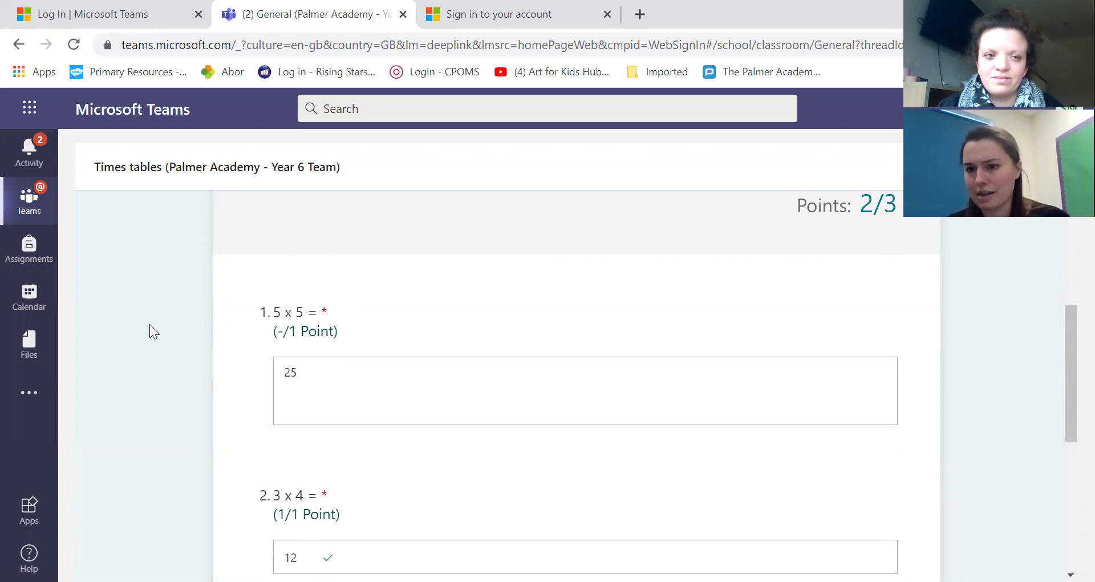
pyautogui.scroll(-3, 202, 424)
pyautogui.scroll(-1, 119, 506)
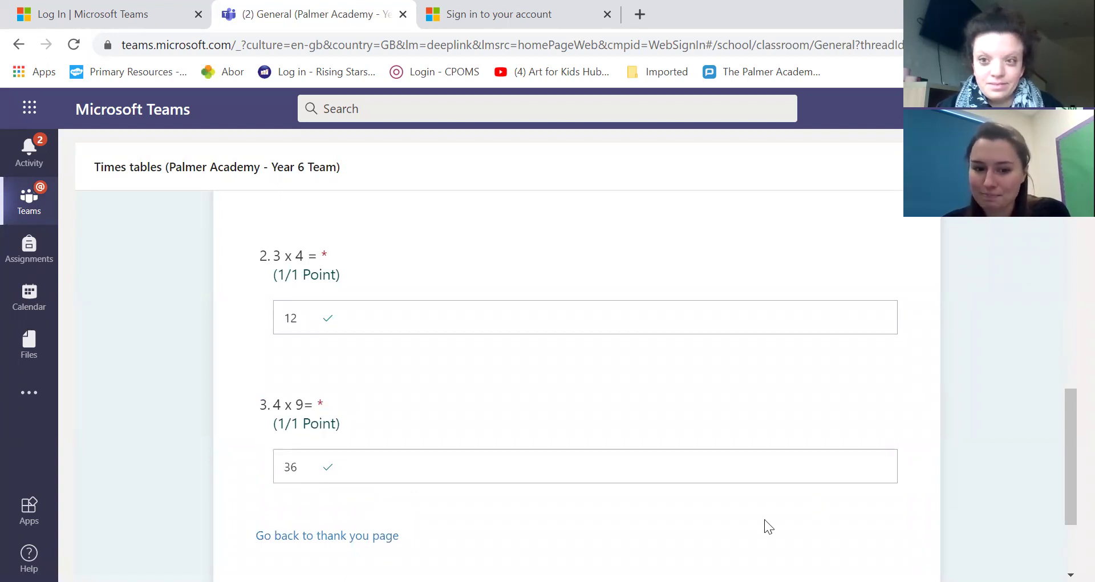
pyautogui.scroll(1, 765, 519)
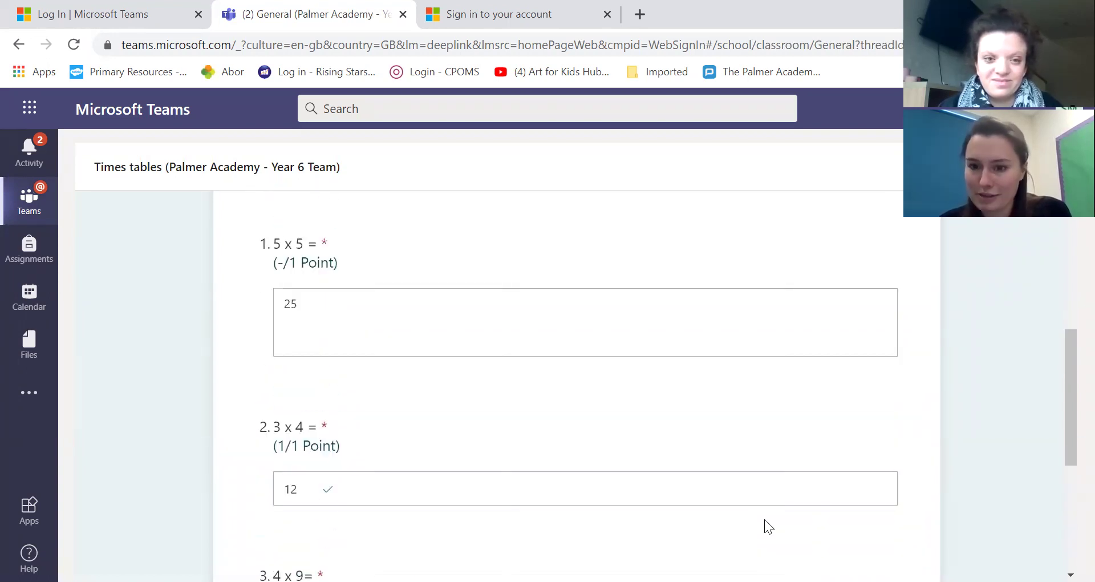
pyautogui.scroll(6, 764, 520)
pyautogui.scroll(-5, 758, 521)
pyautogui.scroll(-3, 299, 450)
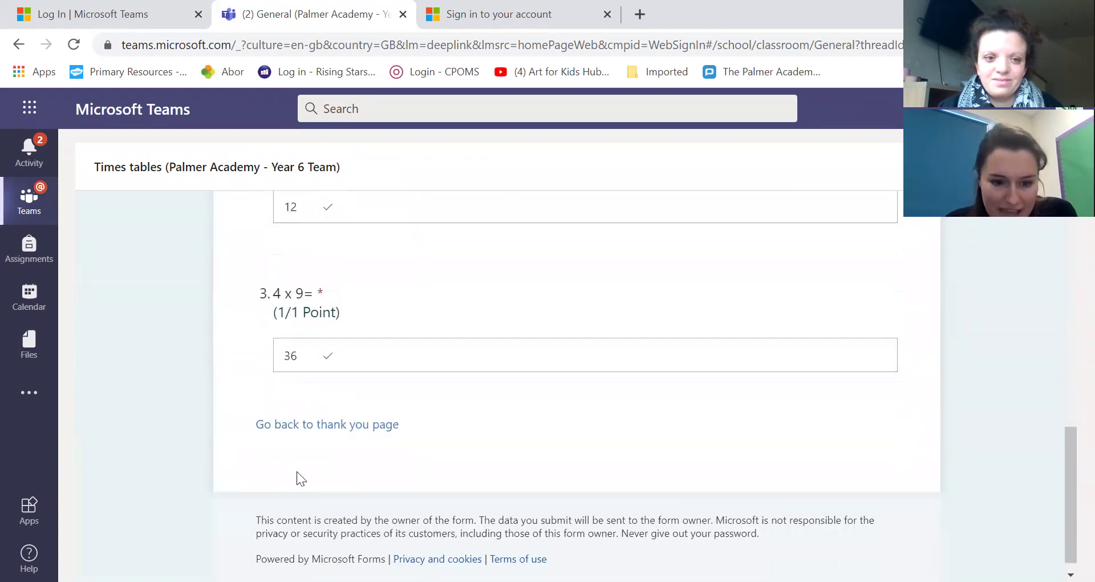
# - Leave the Times tables quiz results and close the submitted form to return to the assignment's details
pyautogui.click(332, 423)
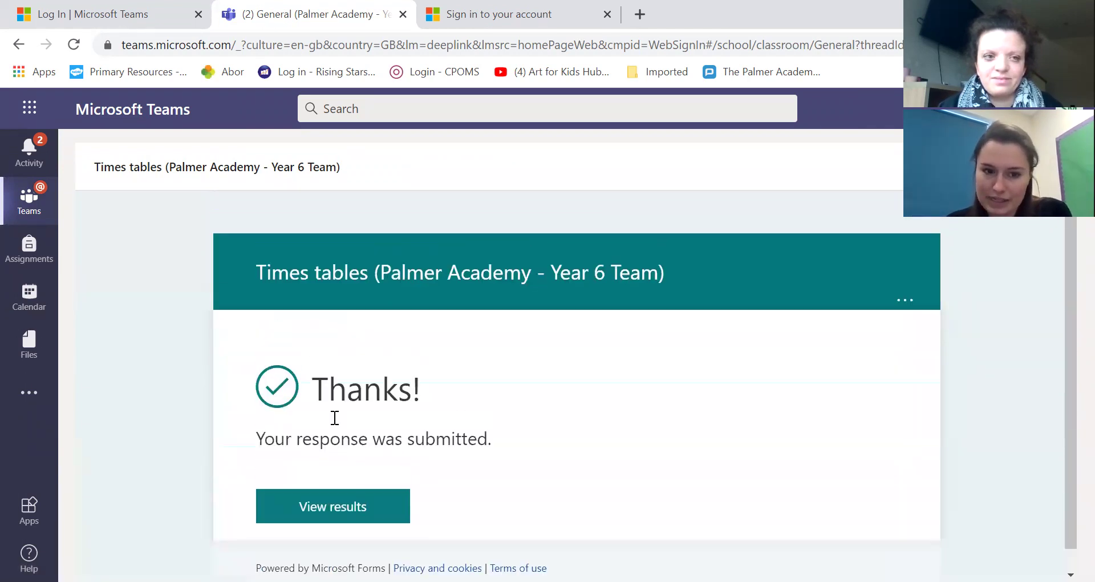
pyautogui.scroll(1, 335, 418)
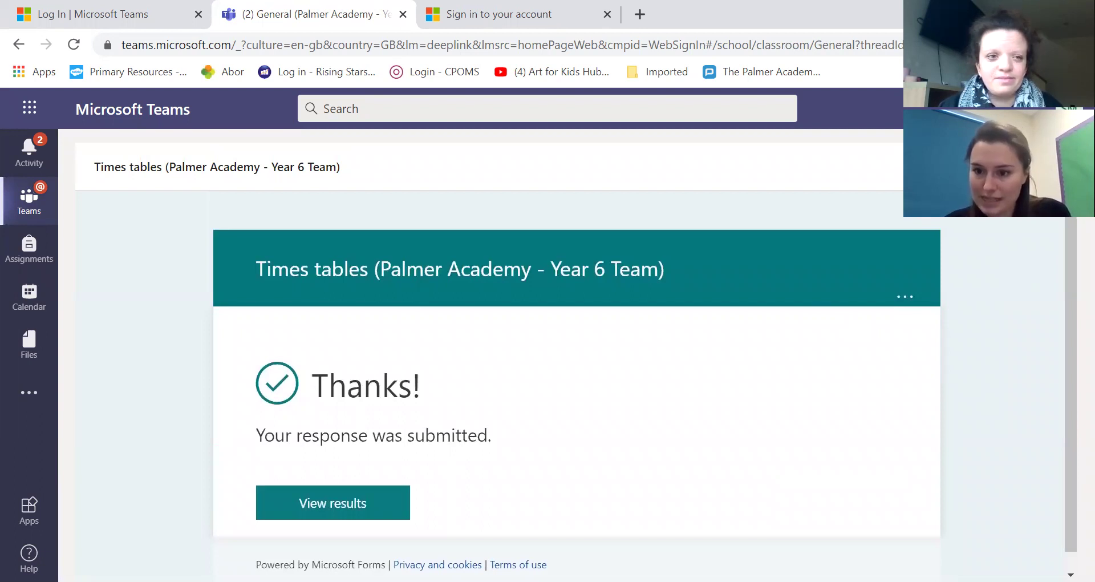
pyautogui.click(998, 168)
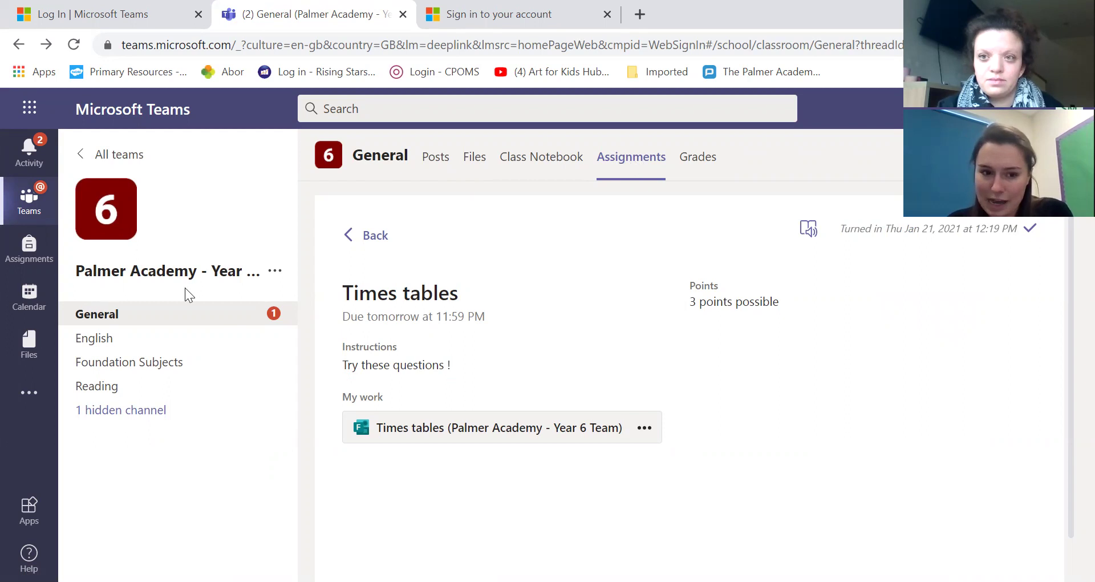
# - Open the overview of assignments across all classes and review the completed work alongside the assigned tasks
pyautogui.click(30, 244)
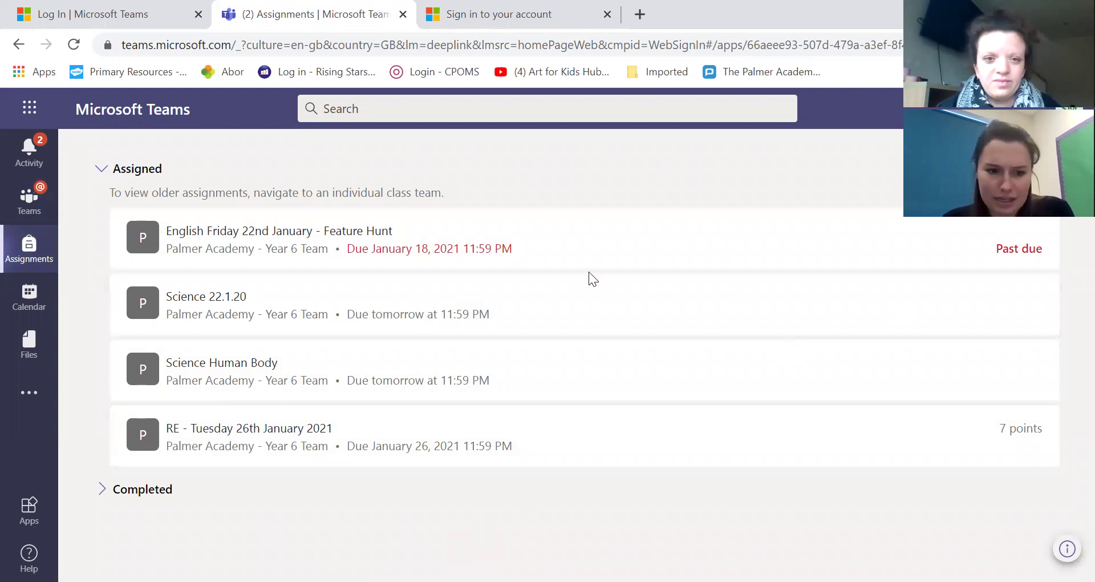
pyautogui.click(97, 490)
pyautogui.scroll(-4, 95, 492)
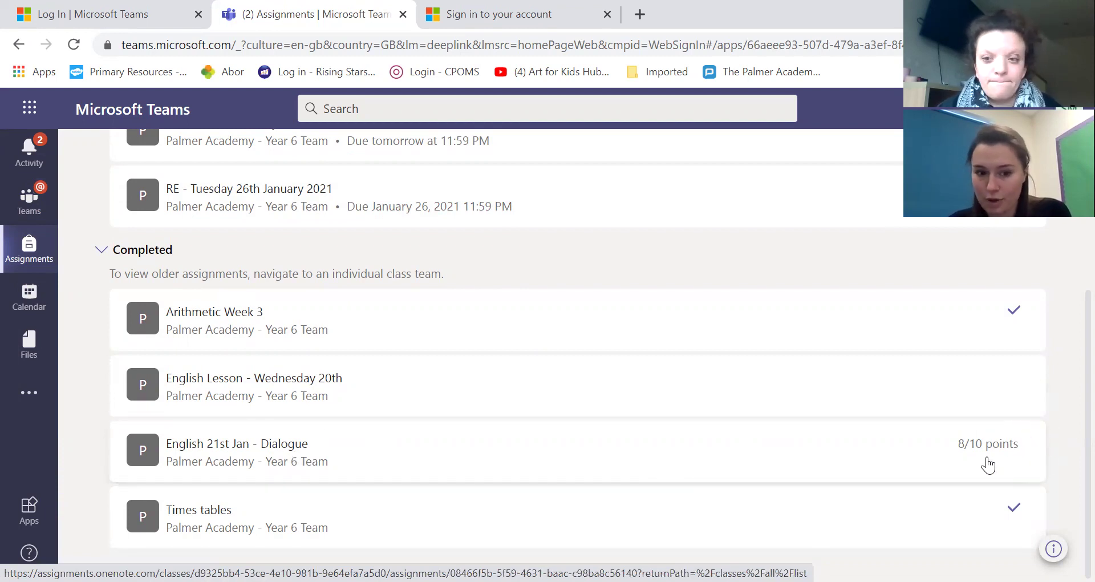
pyautogui.scroll(3, 77, 361)
pyautogui.scroll(1, 76, 361)
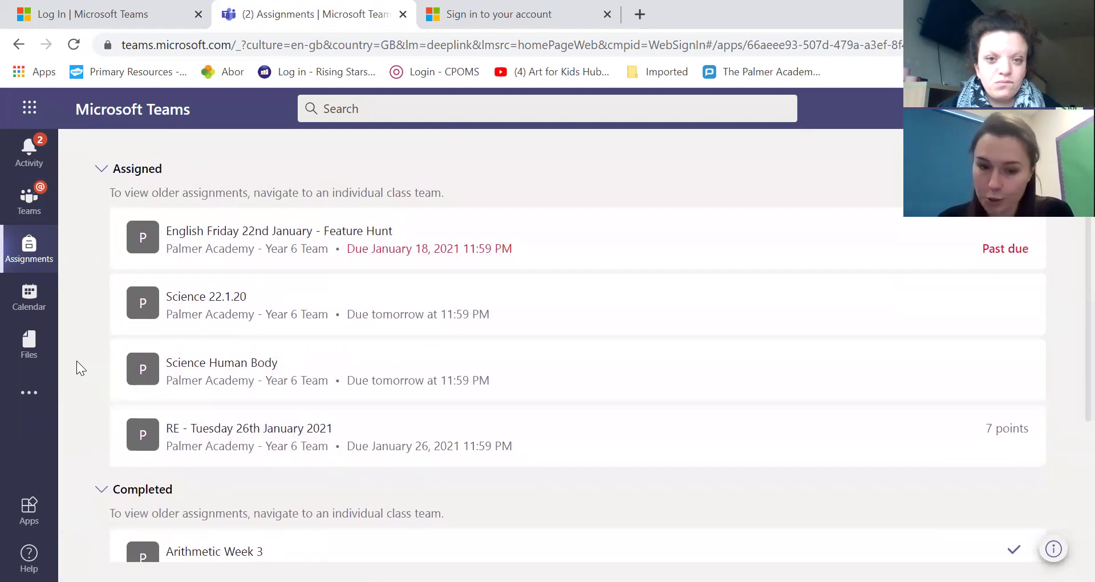
# - Open Science Year 6 Assignment.docx from the Science Human Body assignment and write "Legs – these help us move and keep our bodies standing upright." below the question
pyautogui.click(235, 374)
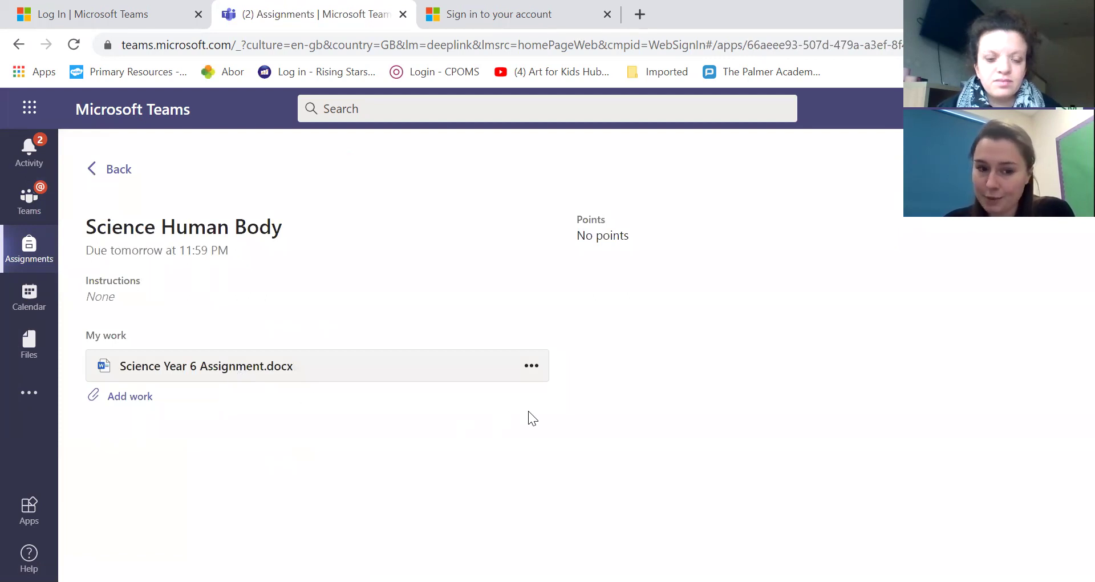
pyautogui.click(223, 375)
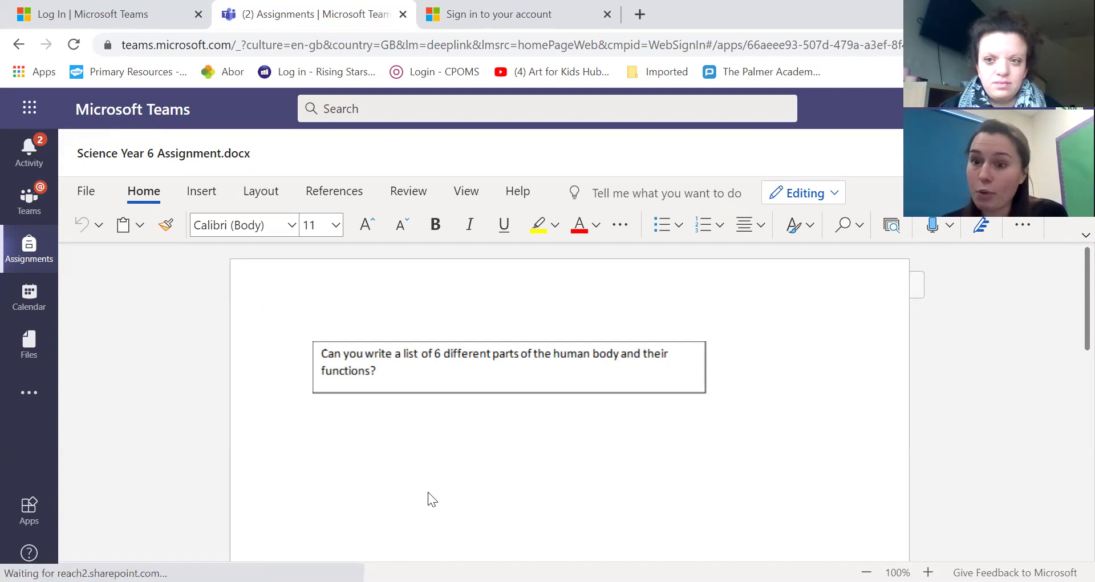
pyautogui.click(371, 360)
pyautogui.click(391, 494)
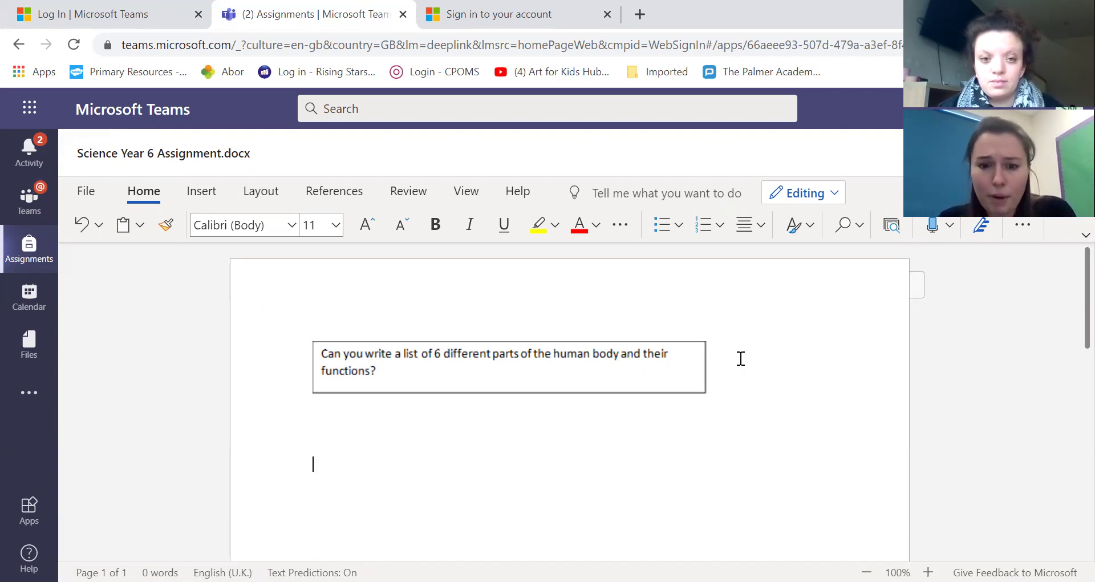
pyautogui.write('gs ')
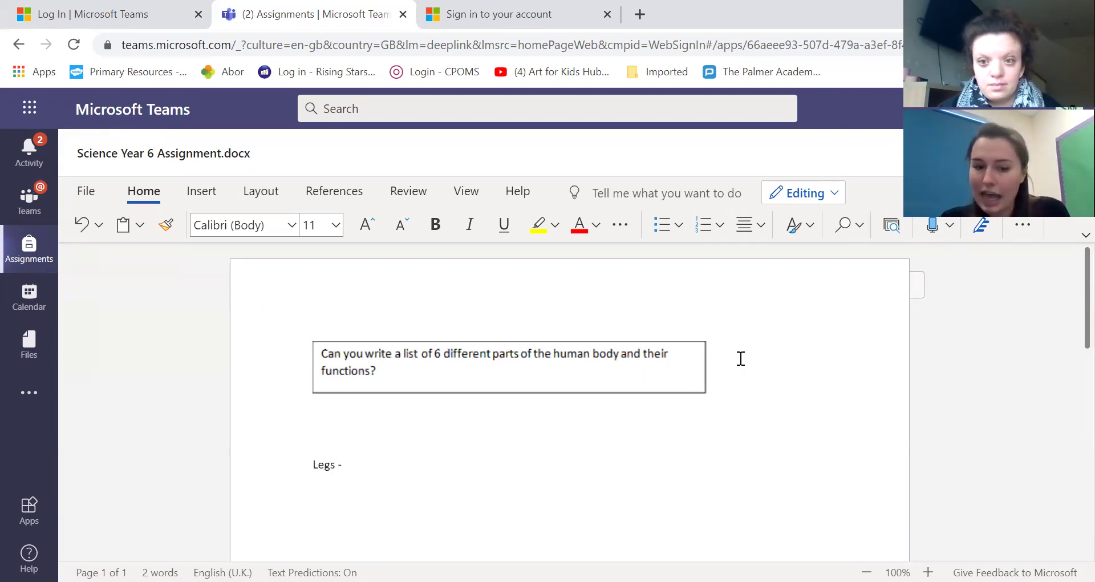
pyautogui.write('- these help us move and k')
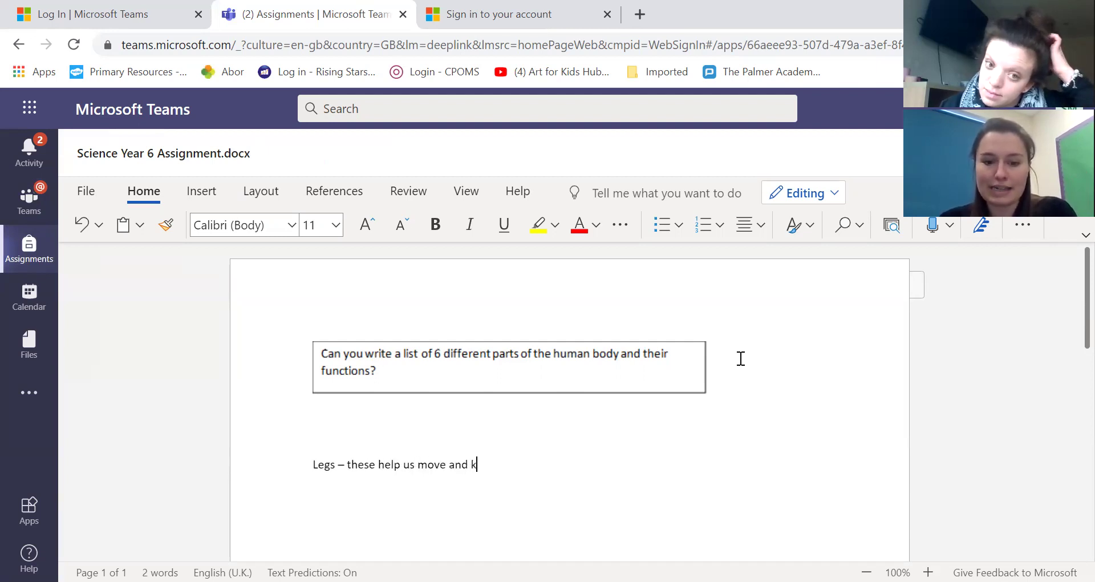
pyautogui.write('eep our bodies standing upright.')
pyautogui.press('Return')
pyautogui.press('Return')
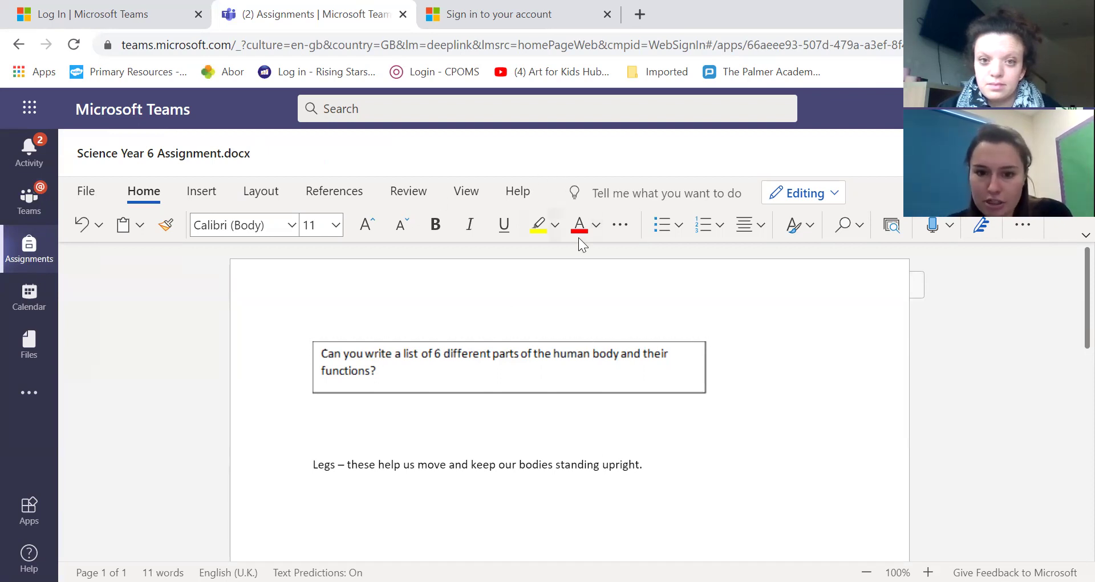
# - Close the Science Year 6 Assignment document, reopen it to check the saved answer, and return to the assignment's details
pyautogui.click(194, 191)
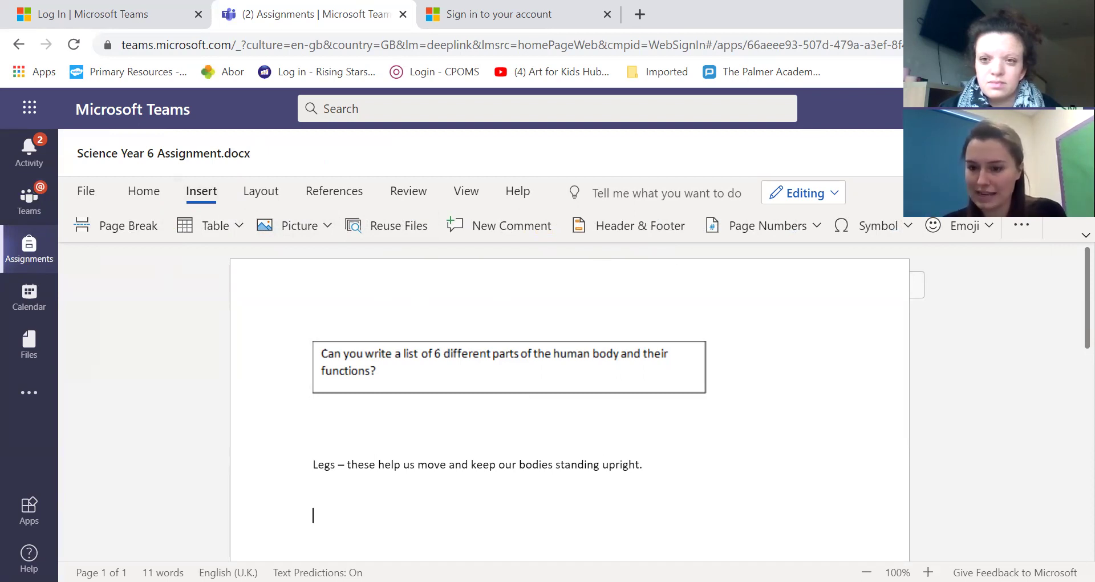
pyautogui.click(1061, 153)
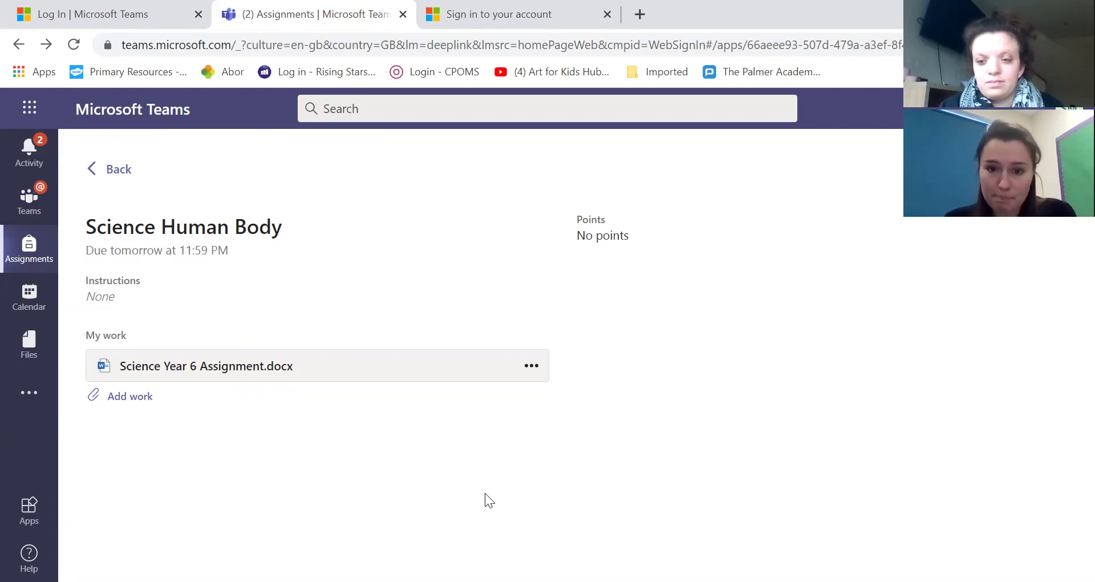
pyautogui.click(206, 367)
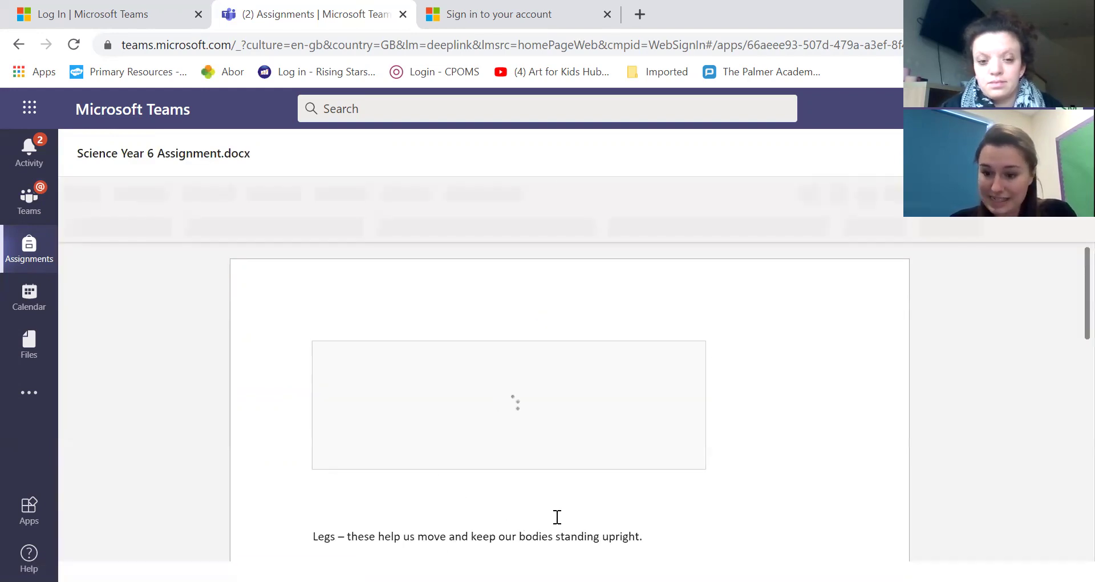
pyautogui.click(1063, 152)
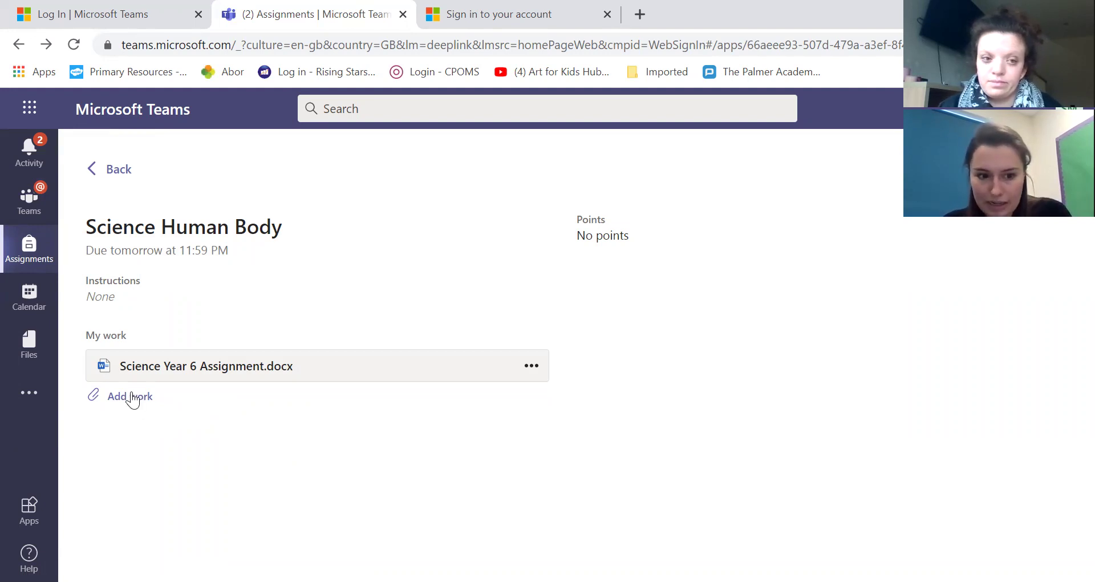
# - View the options for adding work to the Science Human Body assignment and turn the assignment in
pyautogui.click(133, 399)
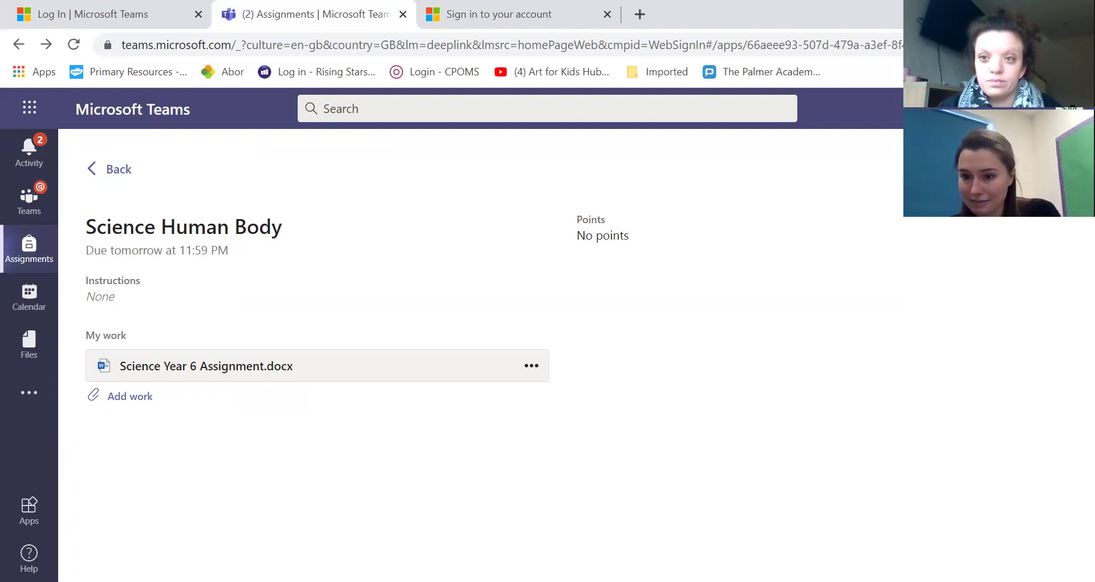
pyautogui.click(1050, 169)
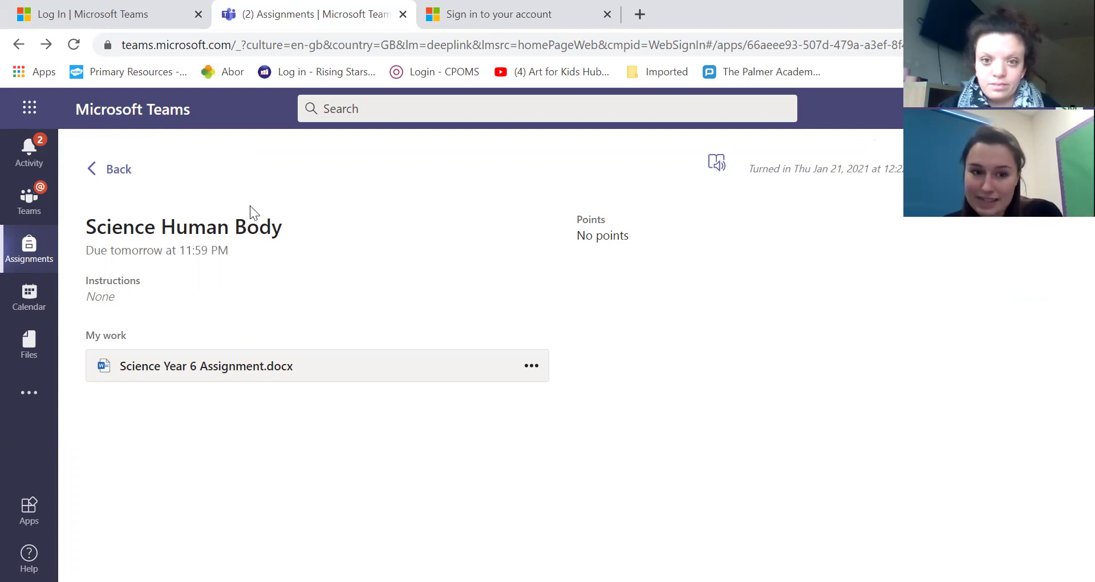
# - Return to the assignments overview and check the completed section for the Science Human Body assignment
pyautogui.click(108, 169)
pyautogui.scroll(-1, 73, 347)
pyautogui.scroll(-3, 73, 347)
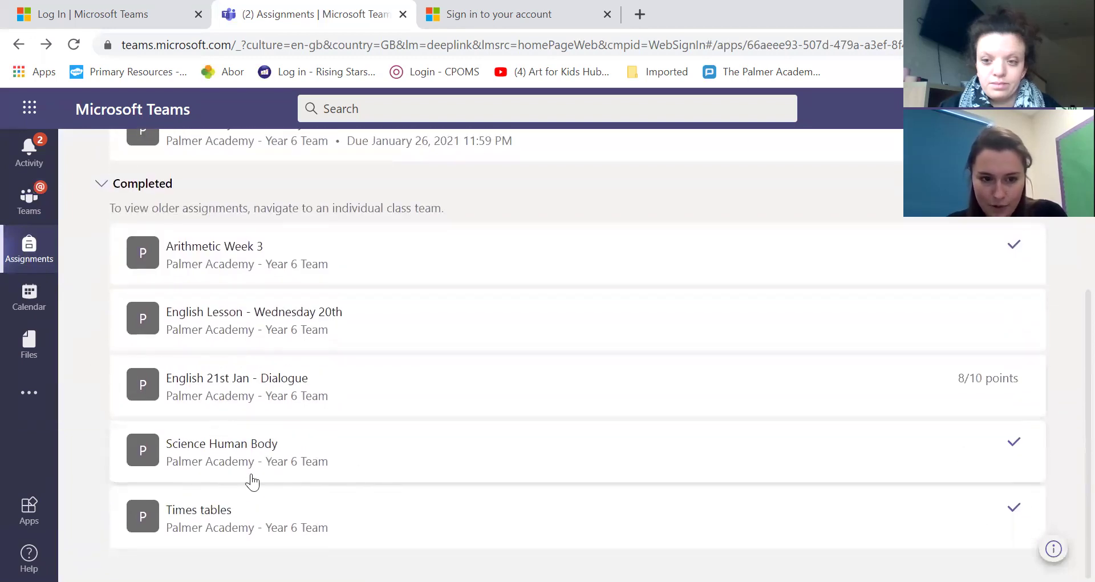
pyautogui.scroll(4, 77, 342)
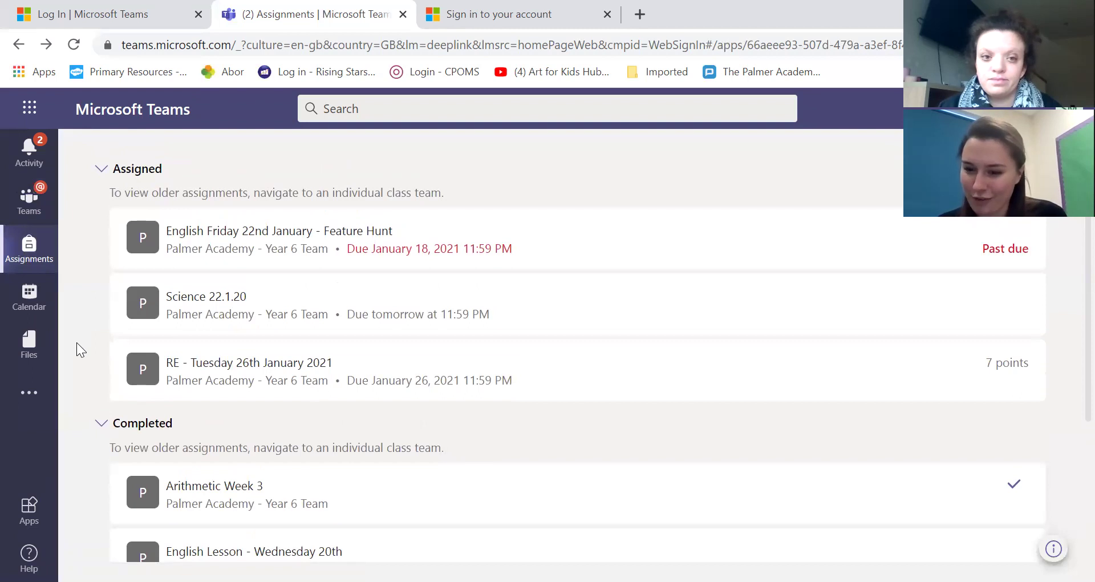